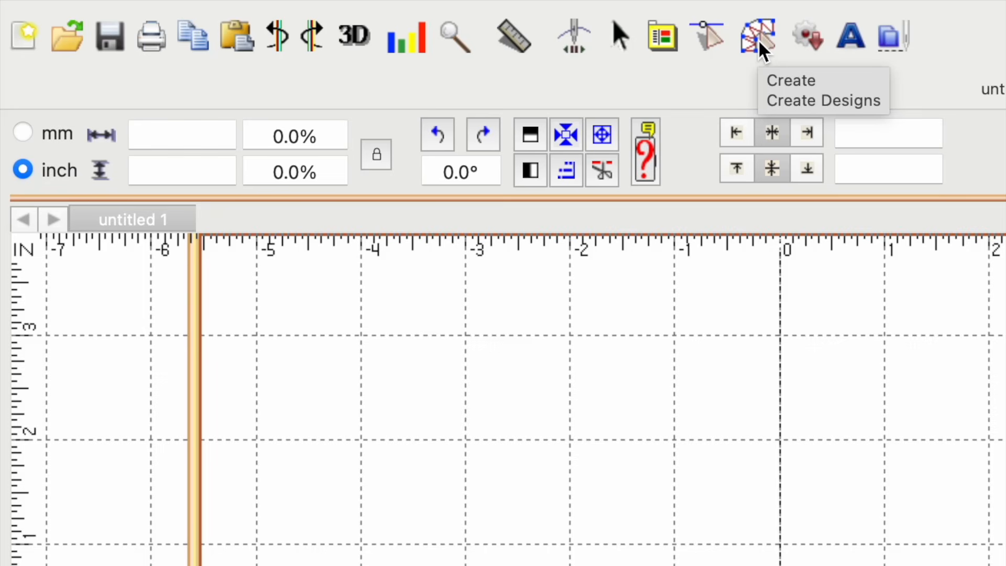
Add a TrueType art letter "H" to the hoop in the University Regular font
click(759, 45)
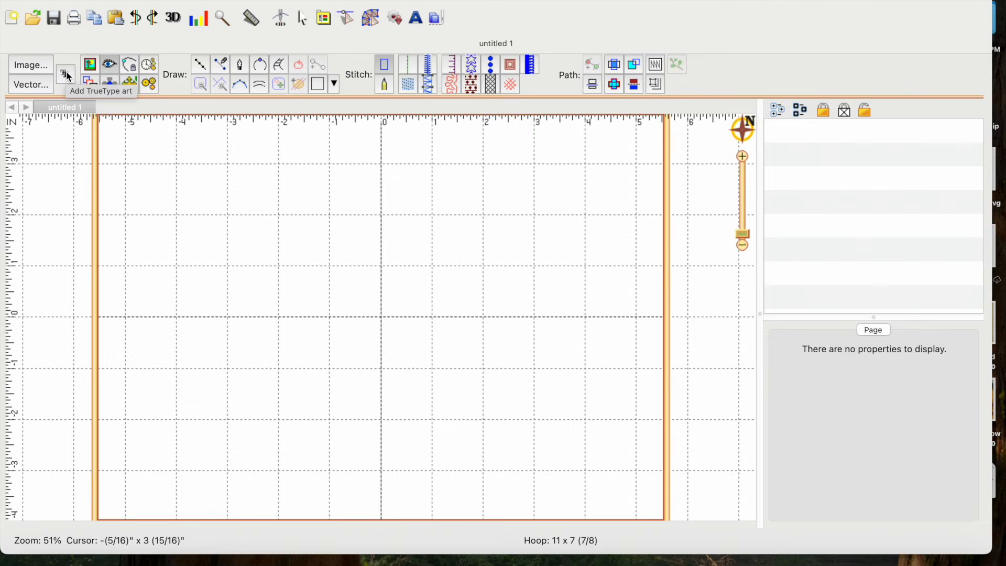
click(66, 75)
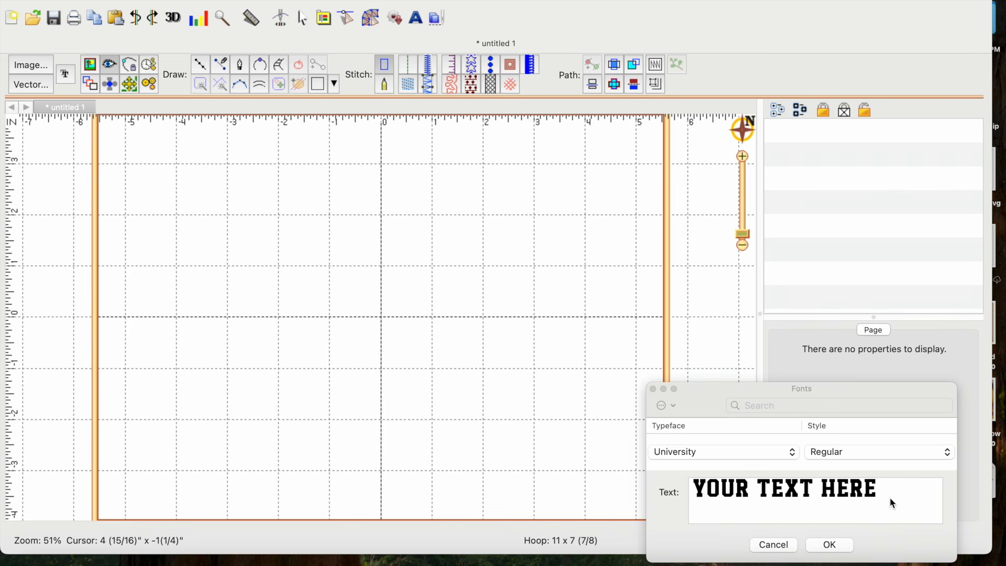
click(898, 492)
drag(898, 493, 686, 484)
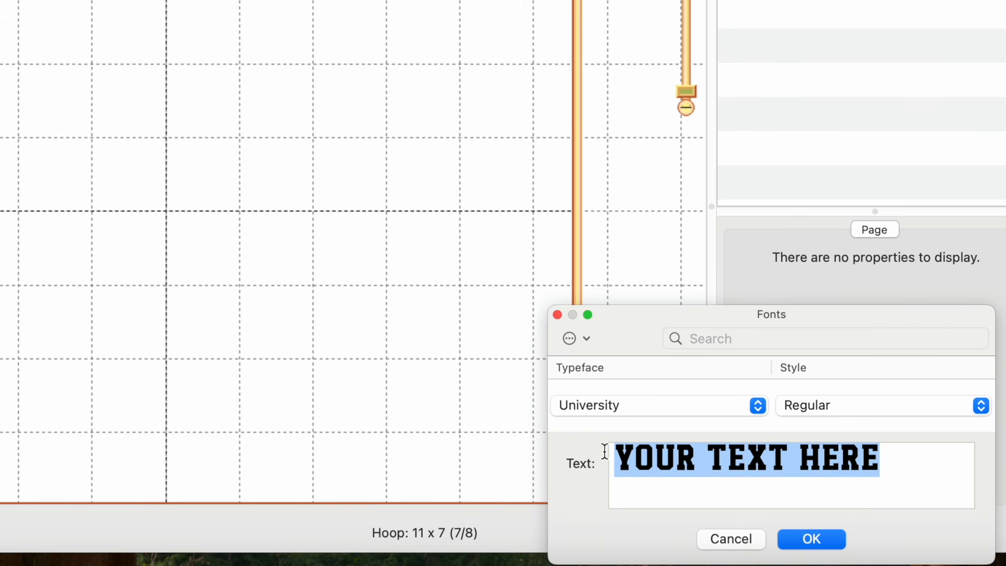
text(H)
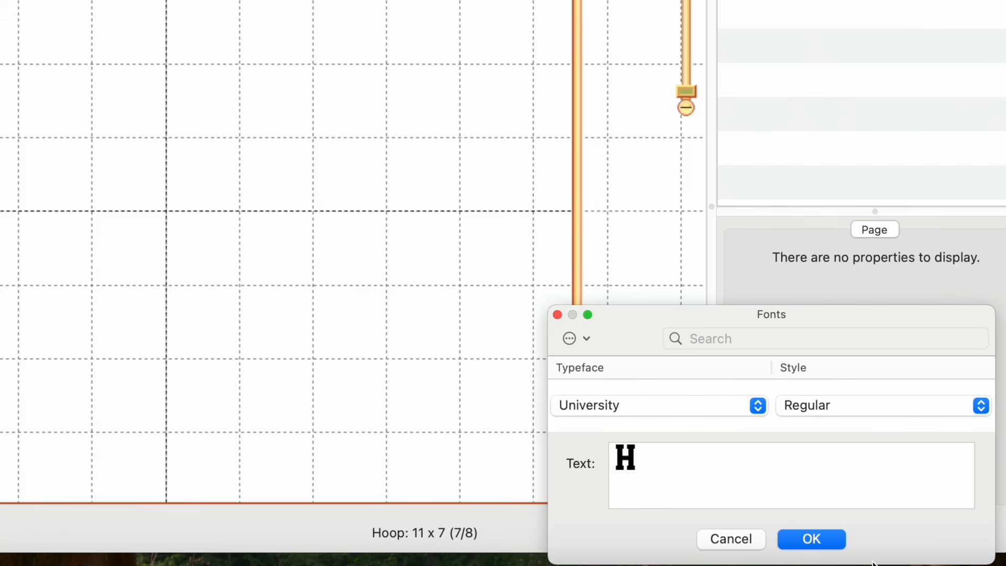
click(833, 542)
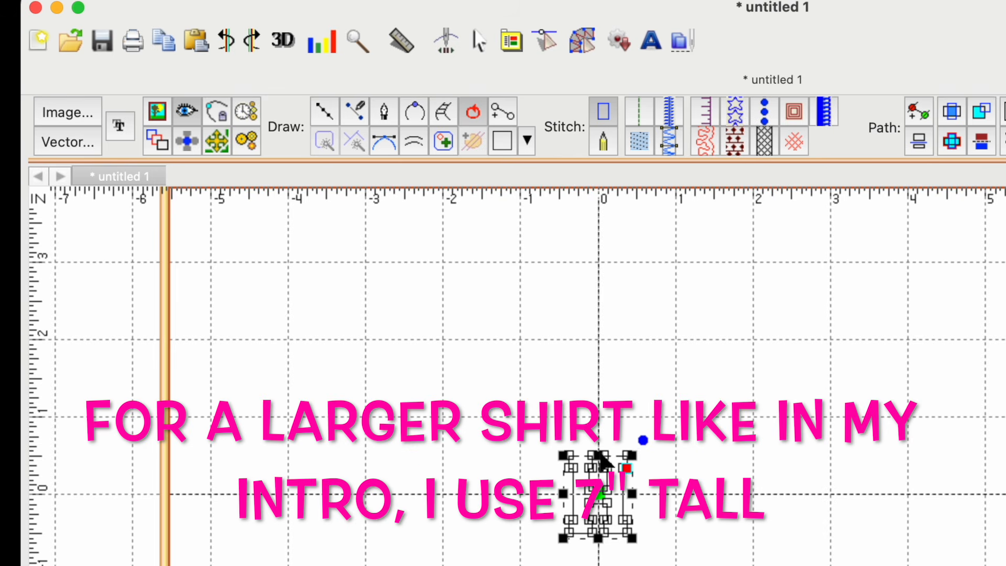
Scale the H outline proportionally to a height of 6 inches
click(582, 40)
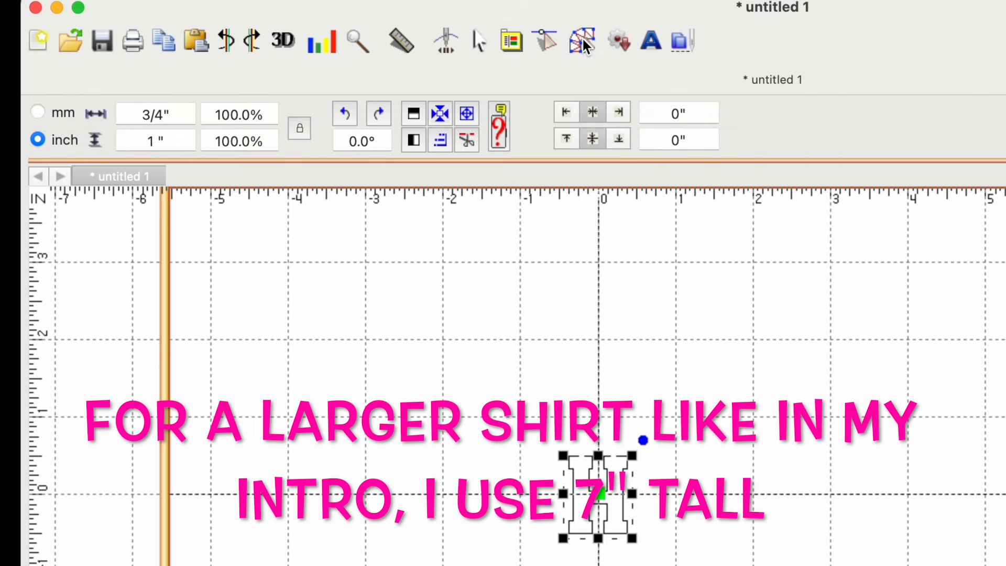
click(187, 143)
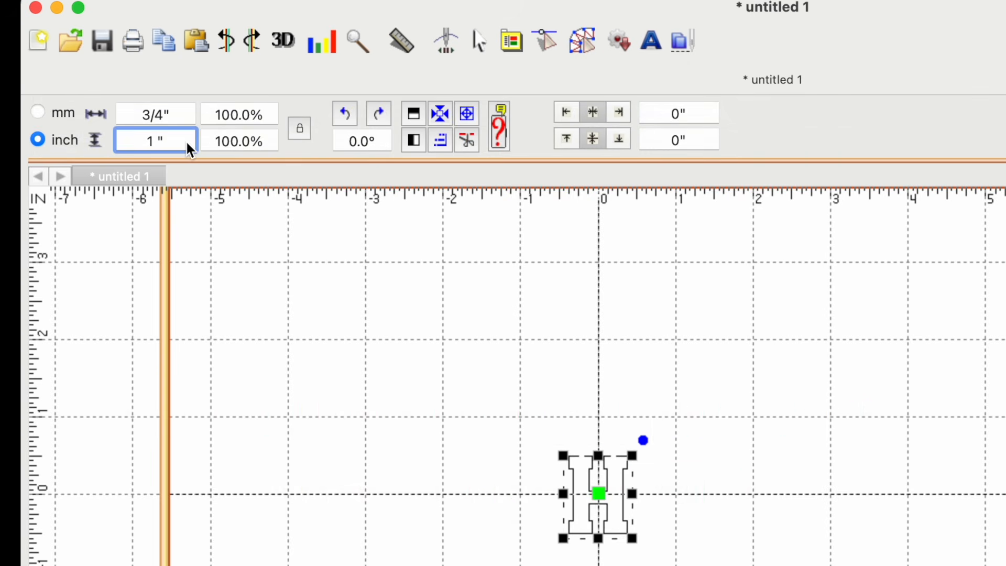
key(BackSpace)
key(BackSpace)
key(BackSpace)
text(6)
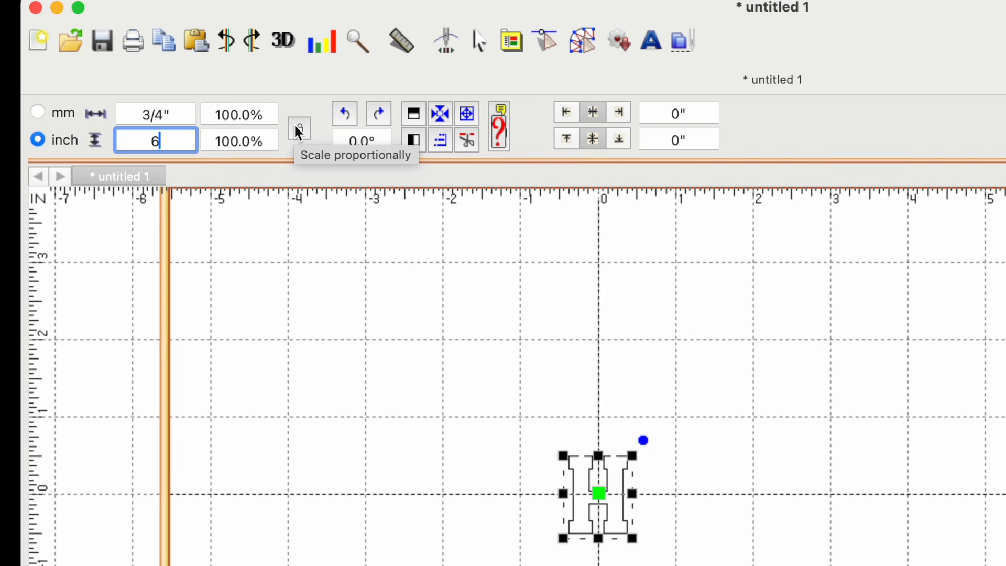
key(Return)
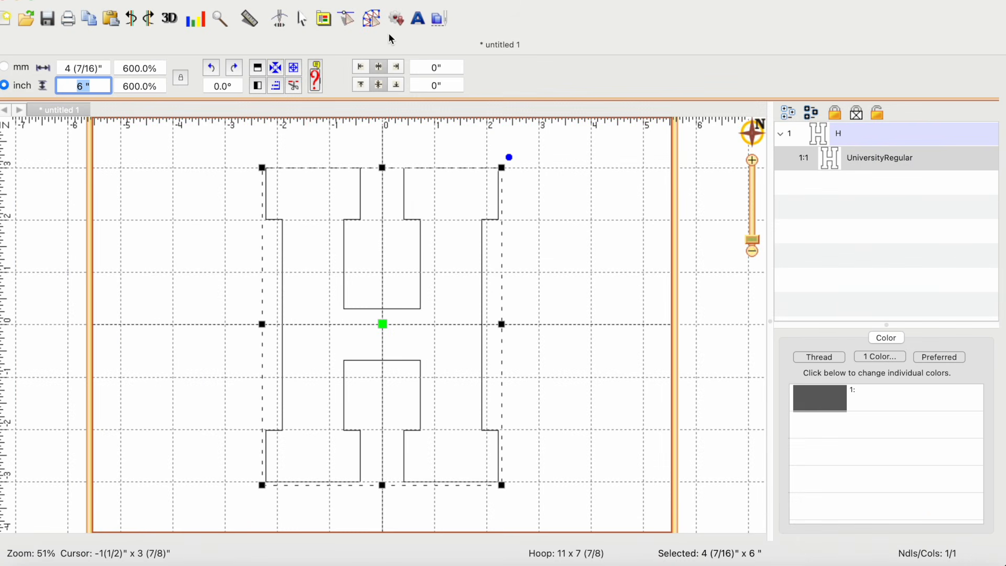
Add a single-line embroidery lettering object reading "HOPE" in the Bauhaus font
click(419, 21)
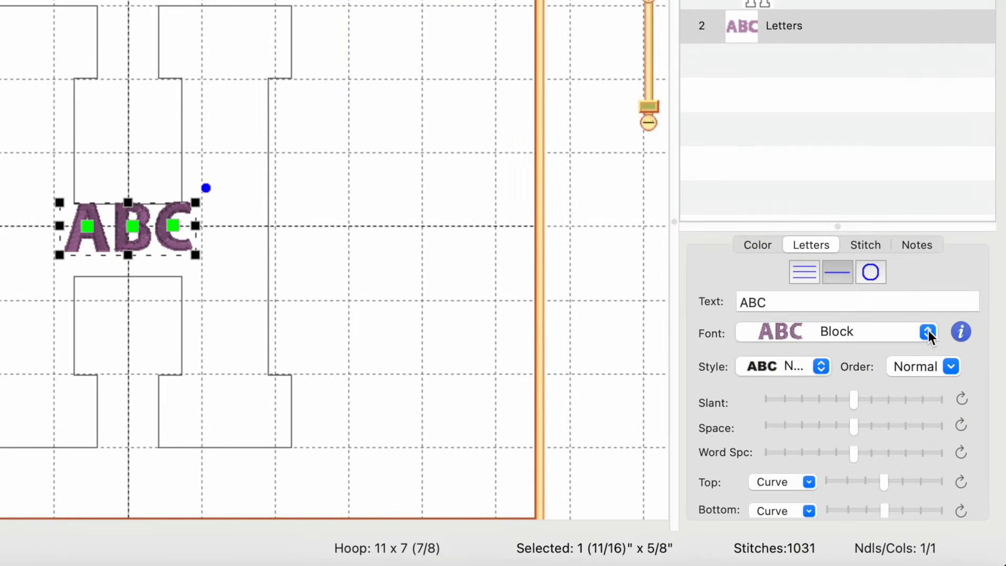
click(927, 331)
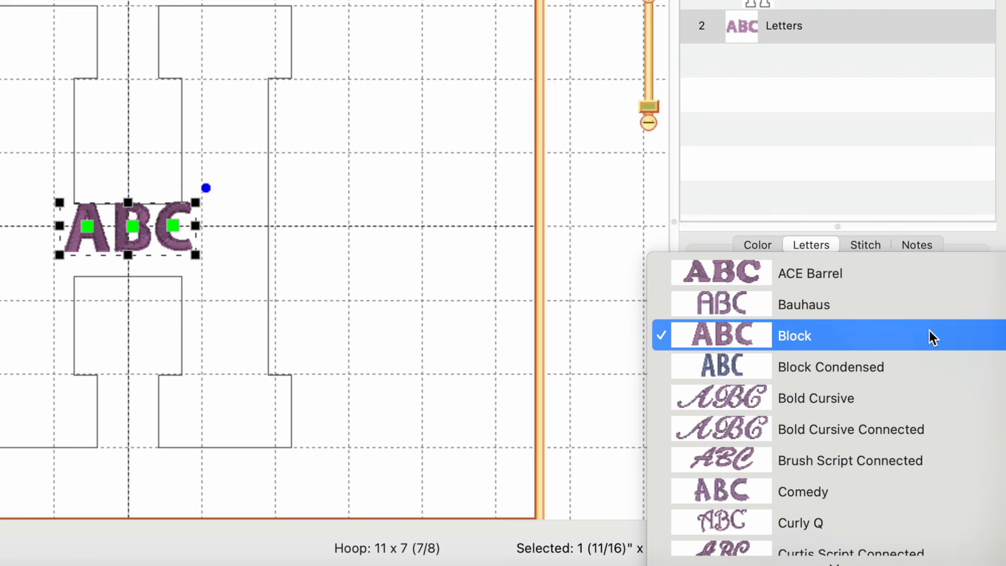
click(823, 309)
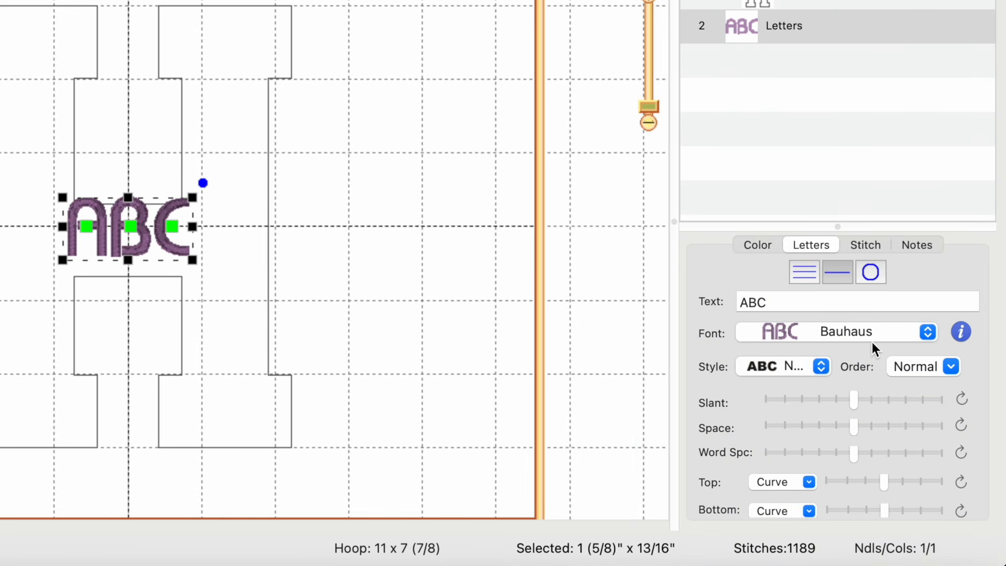
click(823, 303)
key(BackSpace)
key(BackSpace)
key(BackSpace)
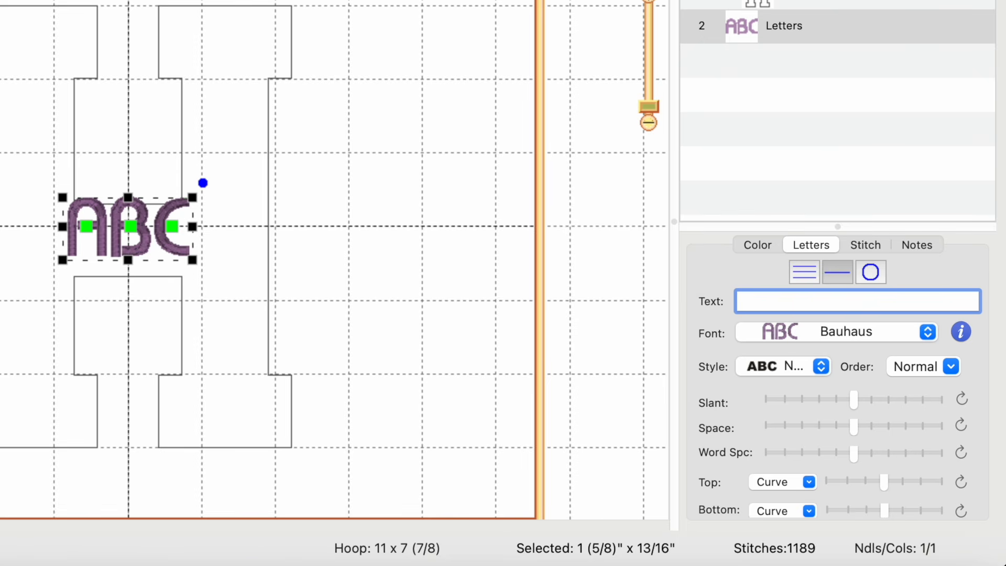
text(HOPE)
key(Return)
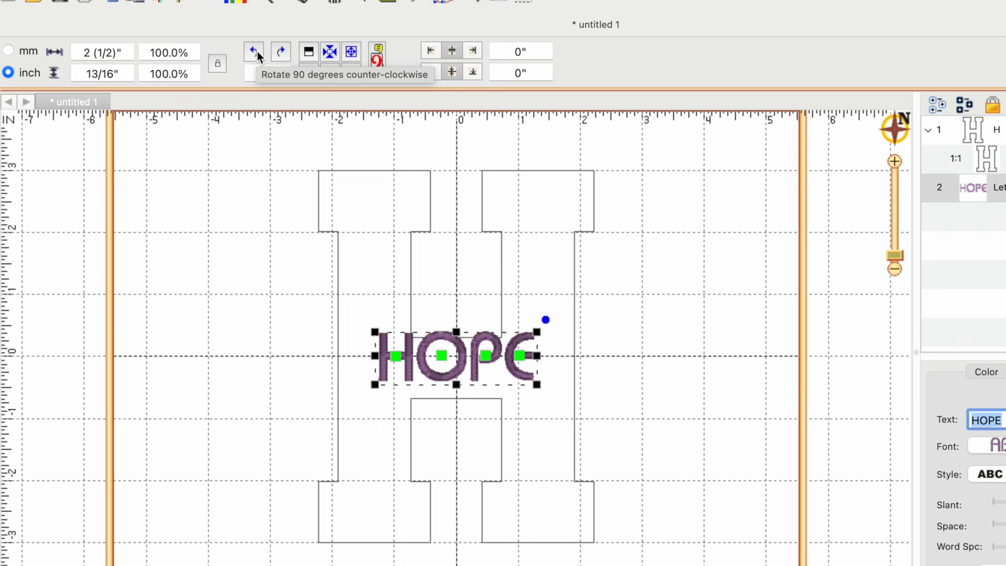
Rotate the HOPE lettering 90 degrees counter-clockwise and move it over the left stem of the H
click(255, 51)
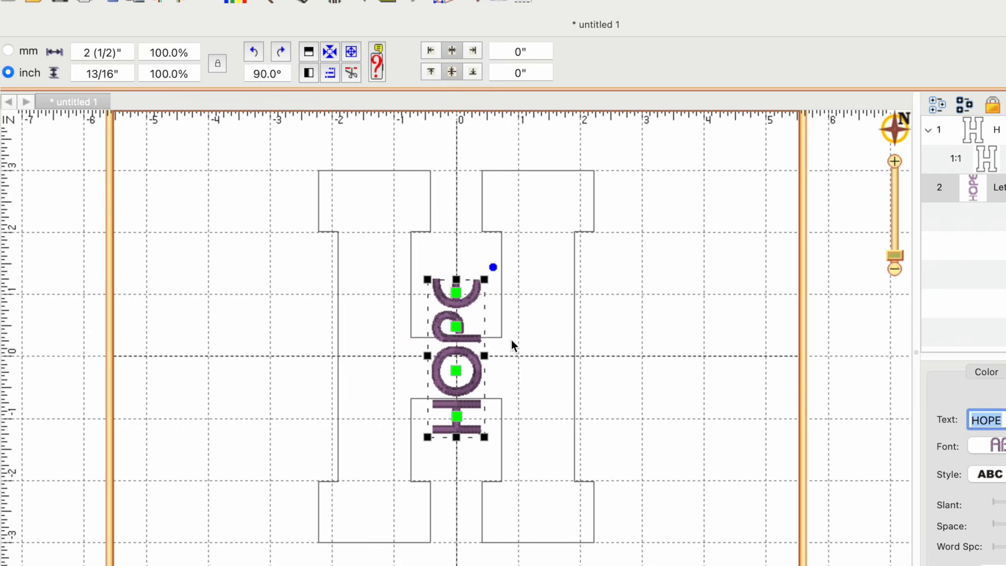
drag(480, 373, 372, 342)
click(372, 341)
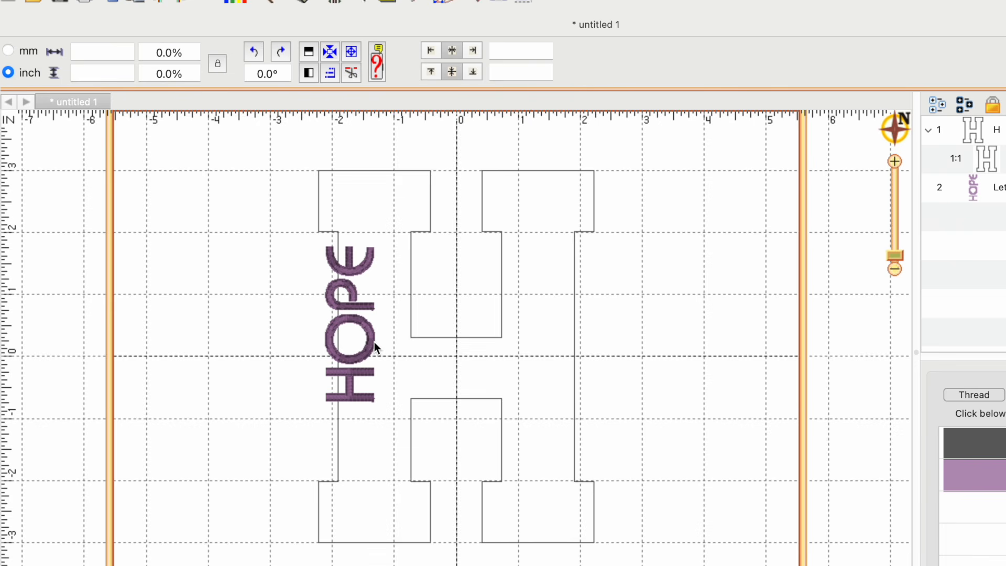
click(374, 341)
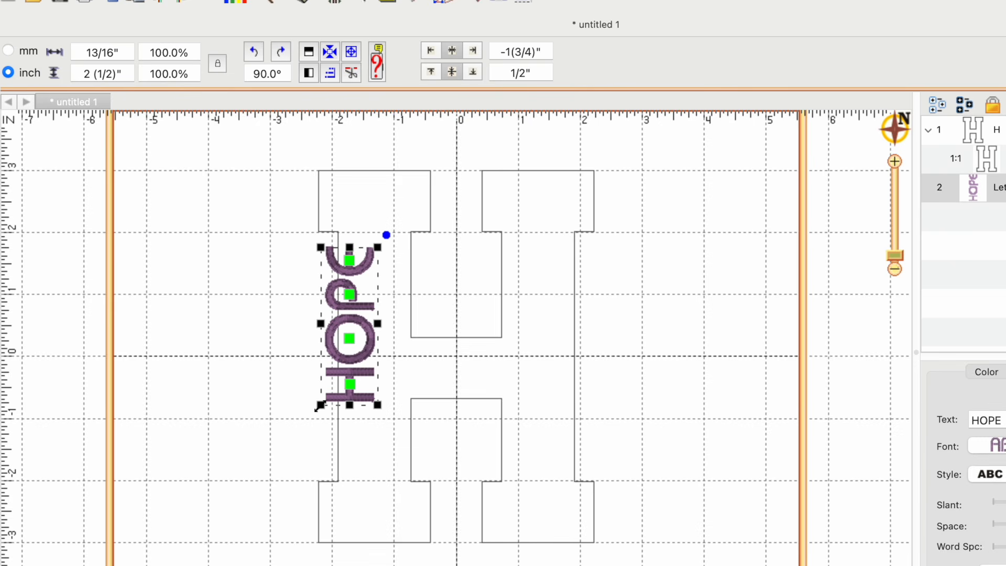
Enlarge the HOPE lettering to about 1 1/16" by 3 3/8" and center it vertically on the H's left stem
drag(319, 406, 291, 465)
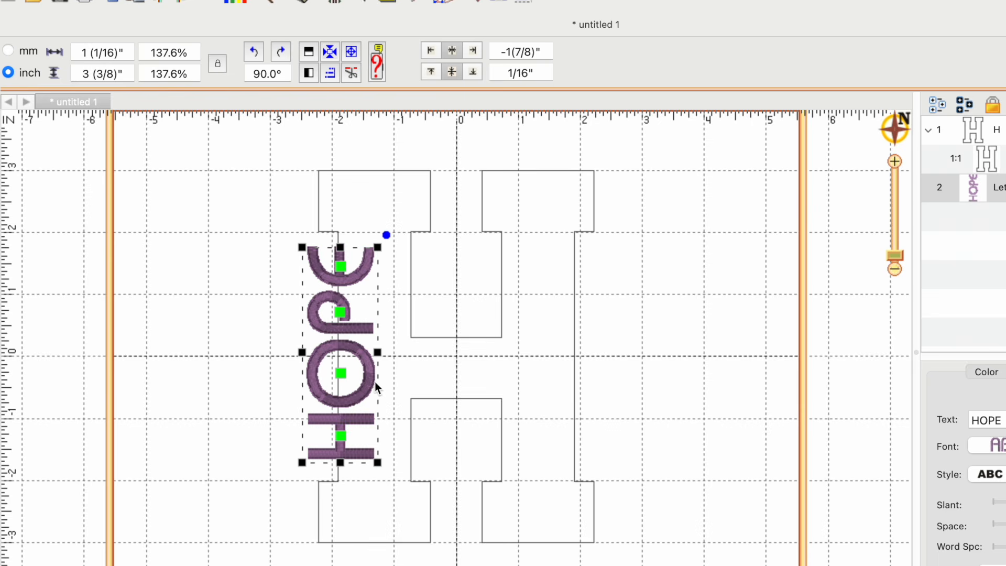
mouse_move(372, 378)
mouse_down()
mouse_move(350, 380)
mouse_move(378, 383)
mouse_up()
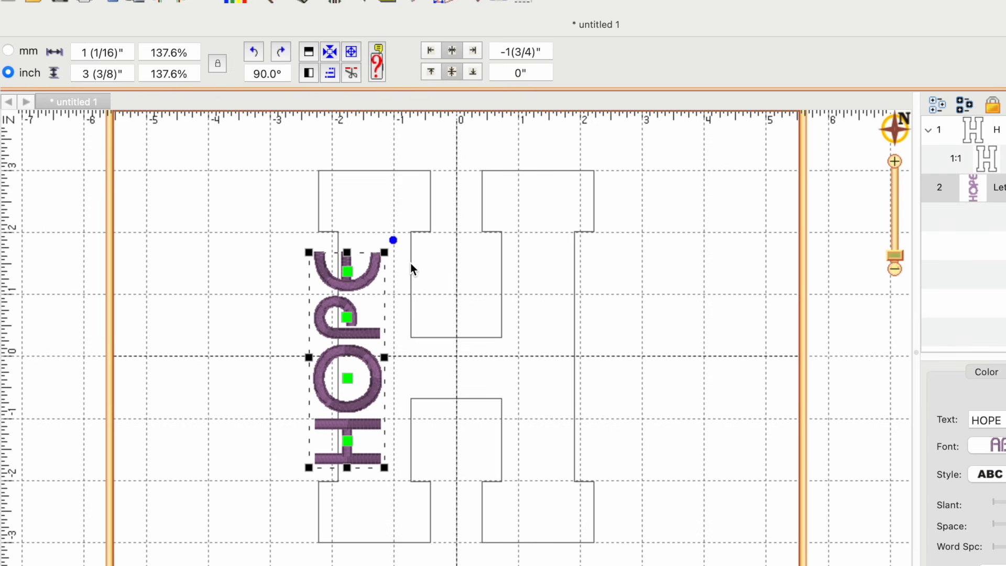
drag(373, 273, 369, 272)
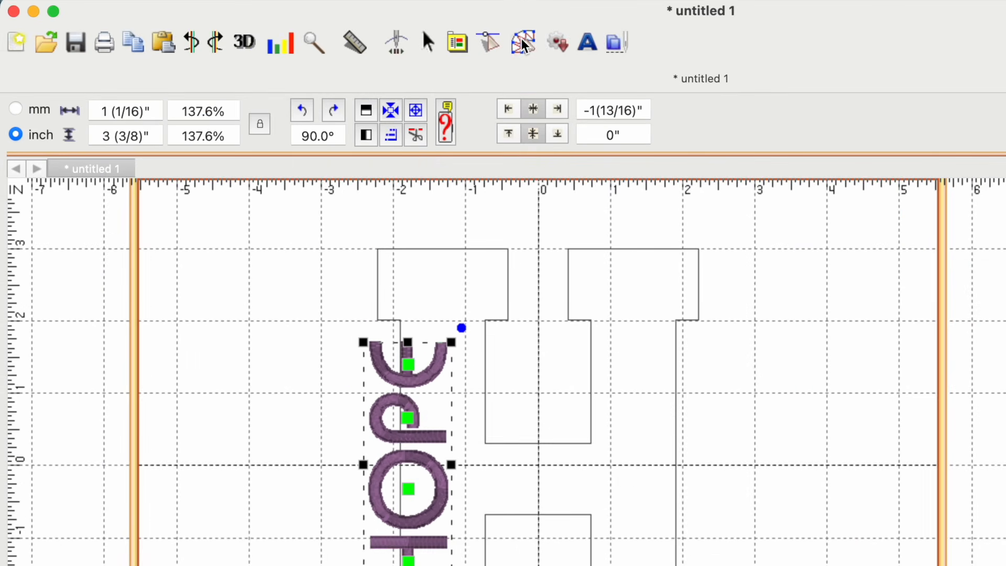
Create outline paths from the HOPE lettering, and lock and hide the original lettering object
click(521, 39)
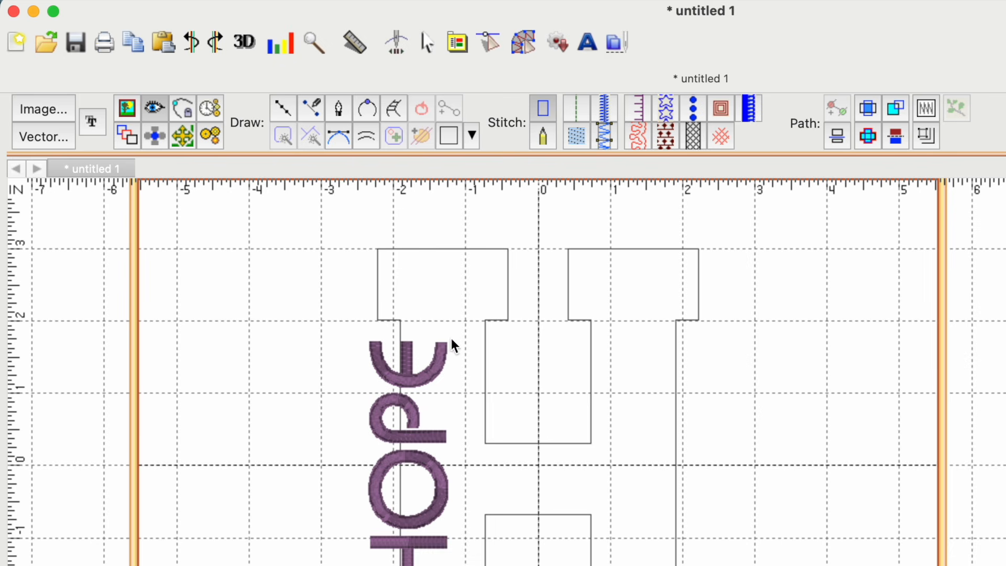
click(441, 357)
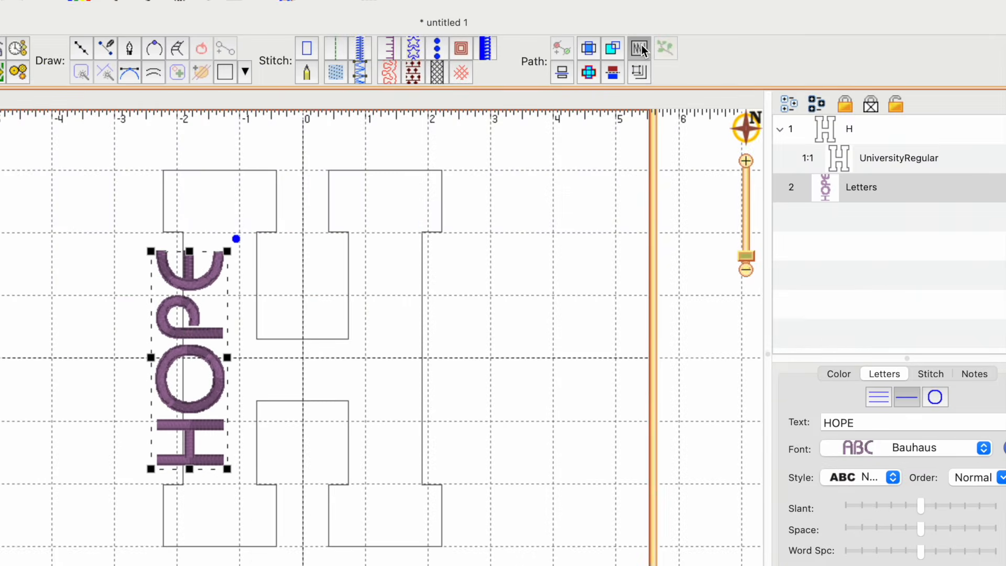
click(641, 45)
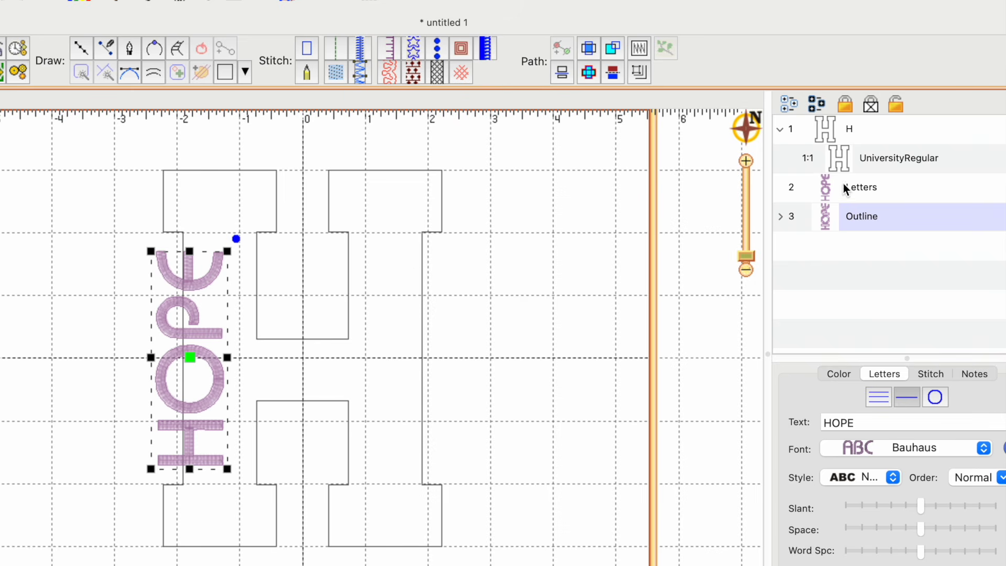
click(868, 190)
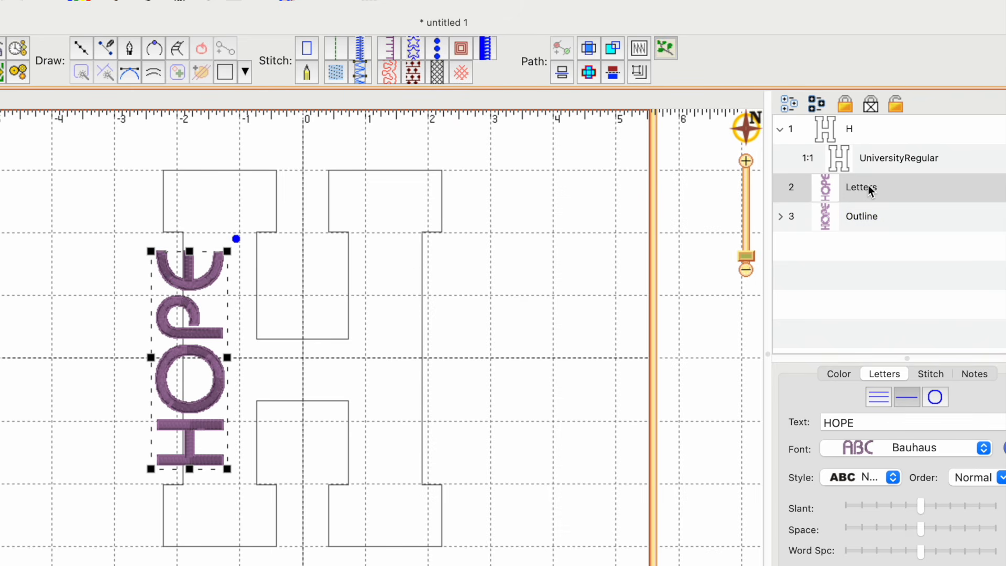
click(873, 106)
click(540, 337)
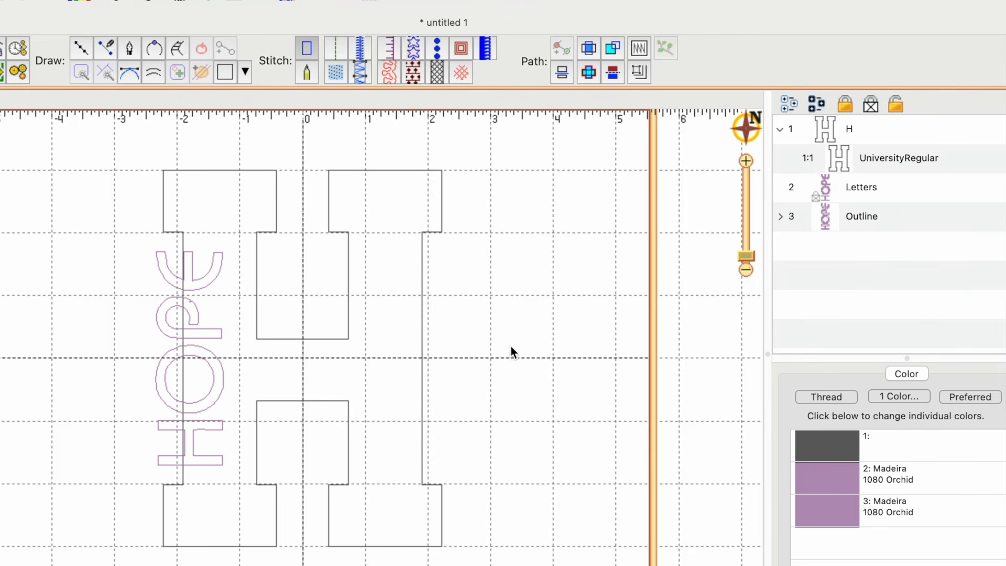
Inflate the HOPE outline group by 4.5 mm with softened corners and the holes removed
click(863, 217)
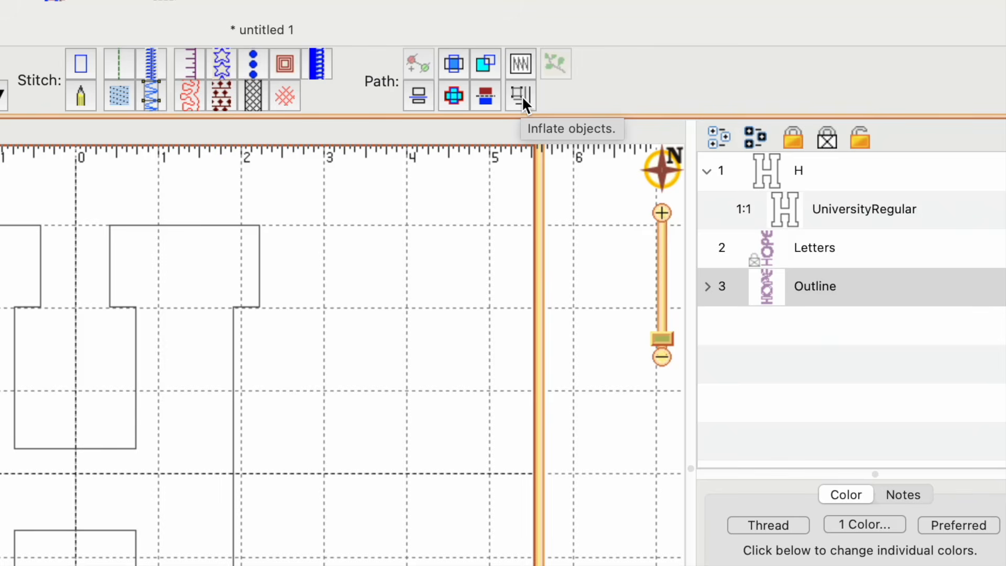
click(522, 96)
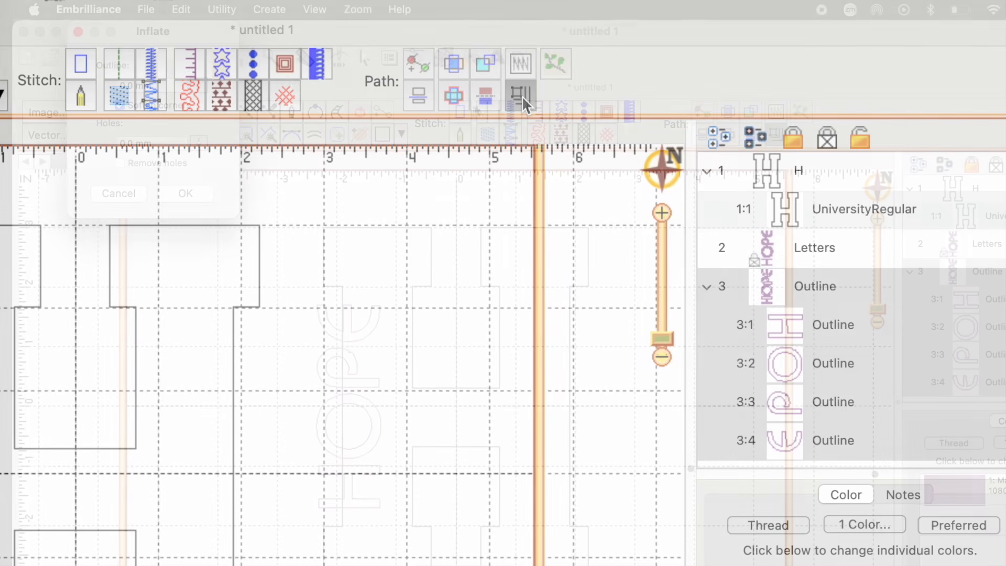
click(199, 85)
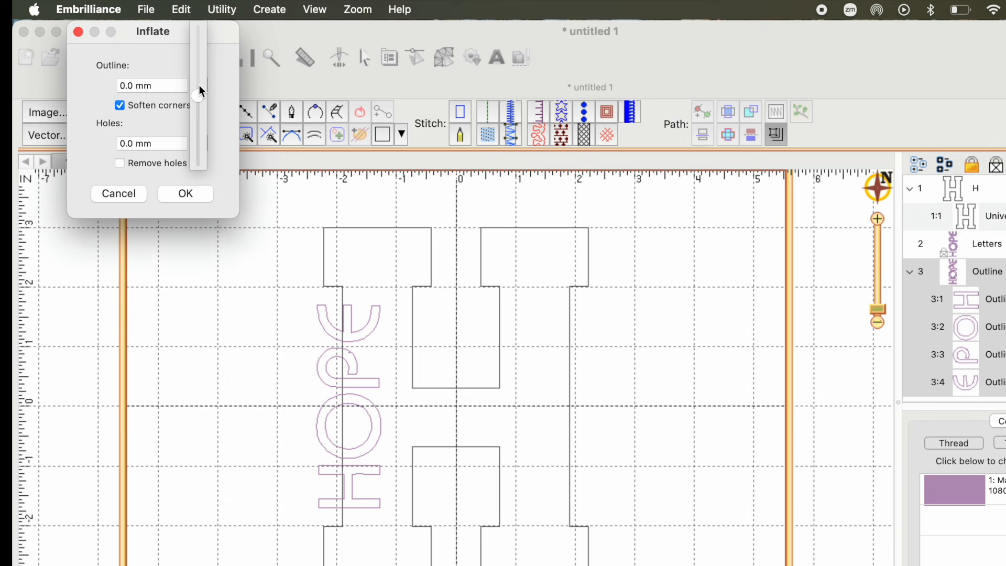
mouse_move(199, 97)
drag(198, 95, 200, 66)
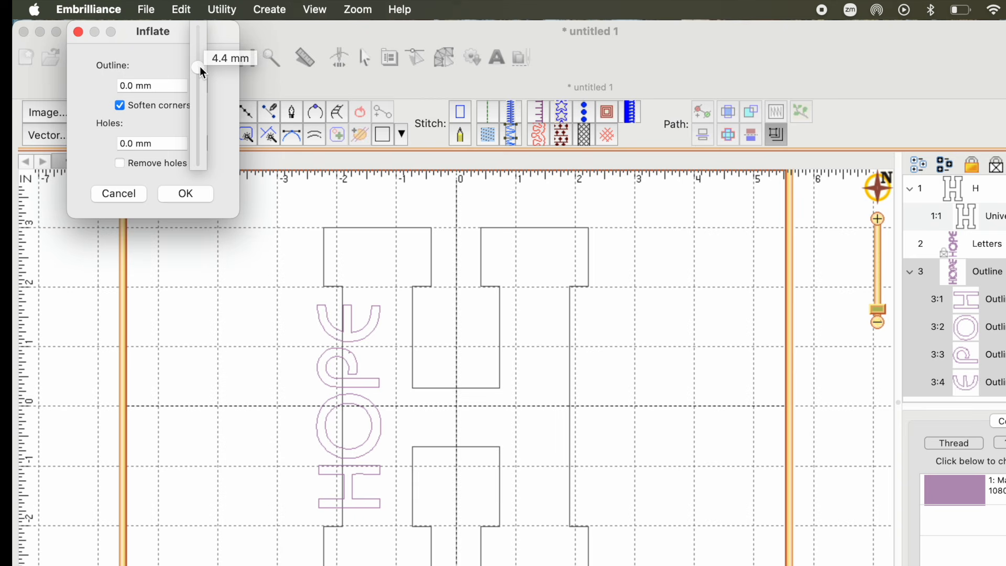
drag(200, 66, 200, 66)
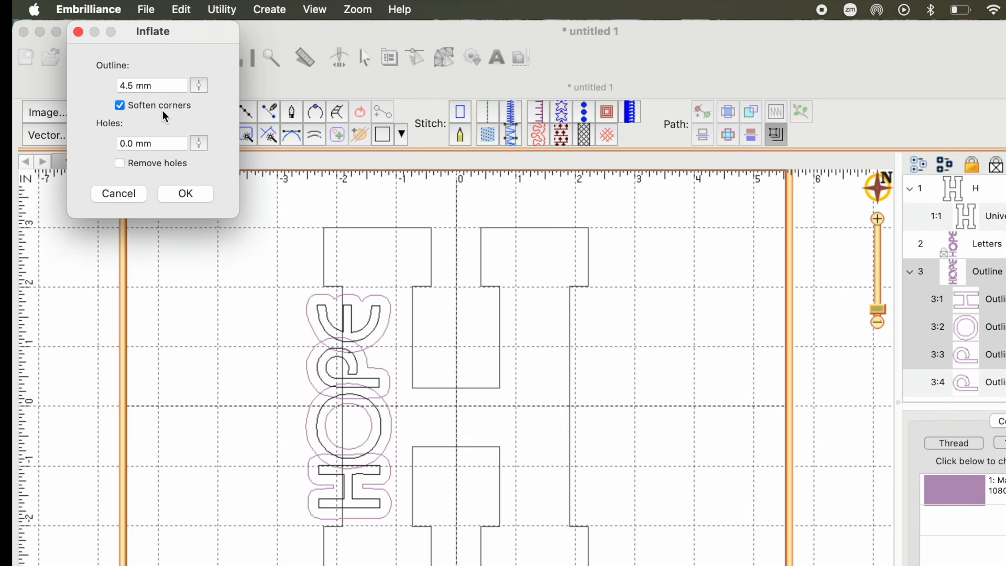
click(121, 163)
click(186, 194)
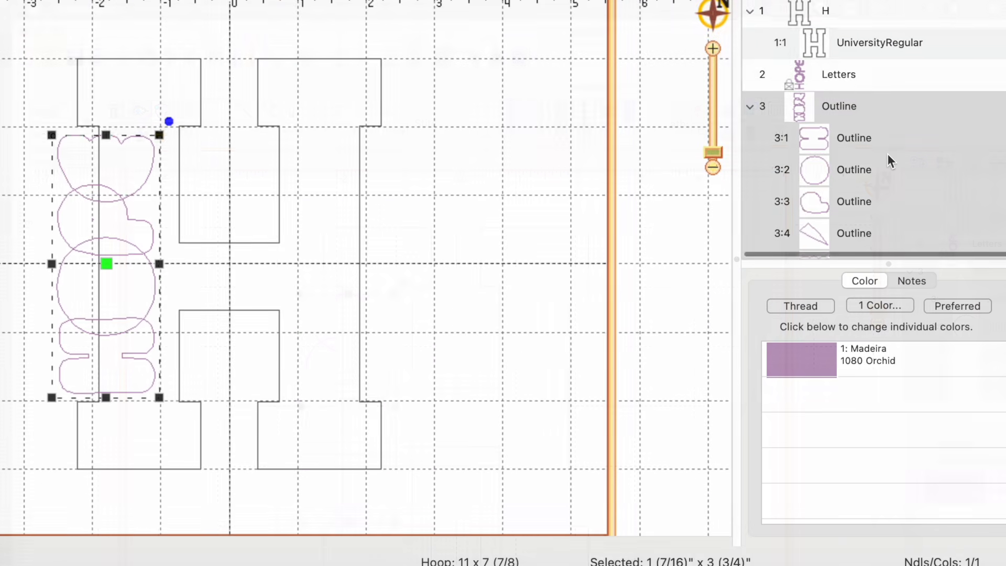
Unite the inflated HOPE letter outlines into one combined shape
scroll(887, 153, down, 1)
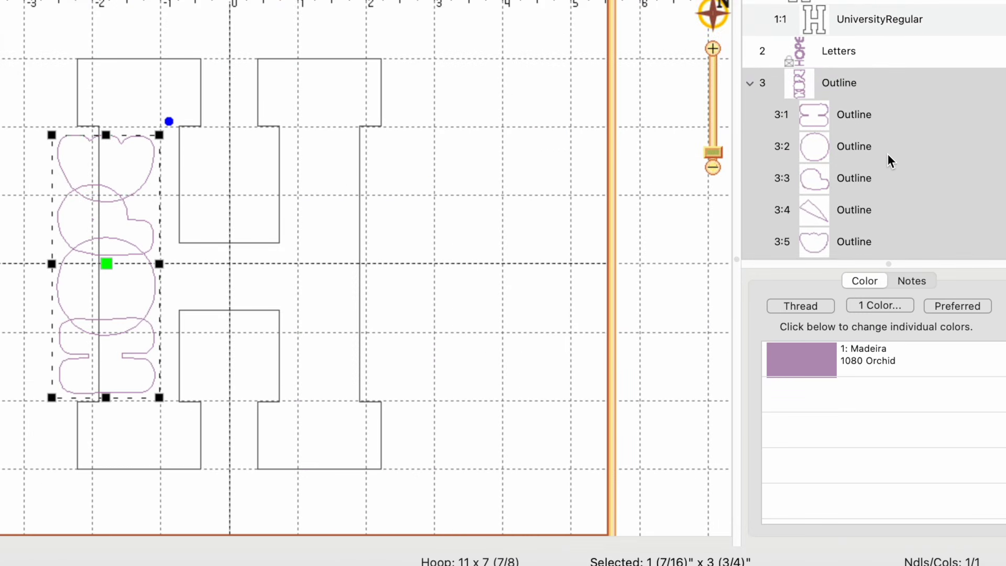
scroll(887, 153, up, 1)
scroll(888, 153, down, 1)
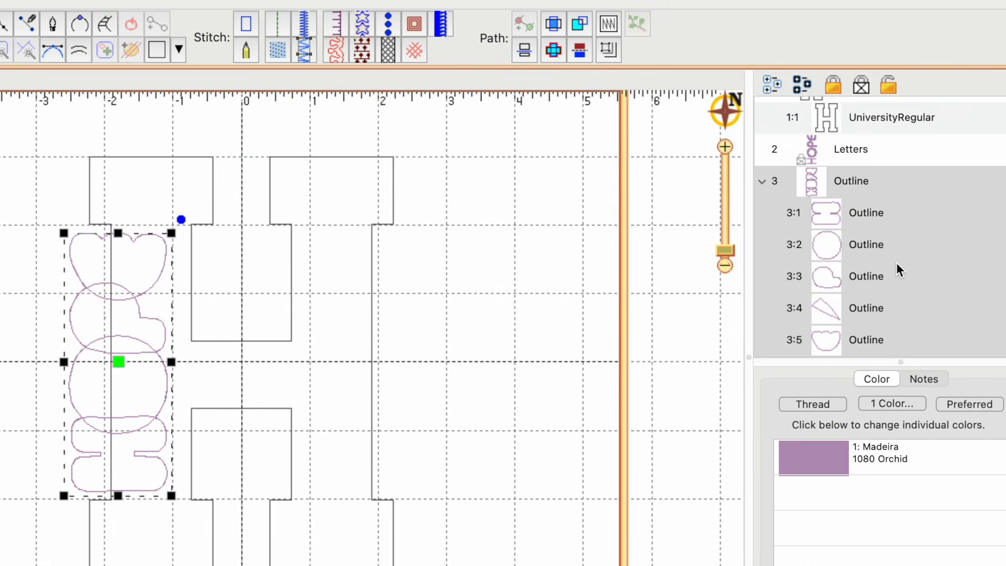
scroll(895, 262, down, 2)
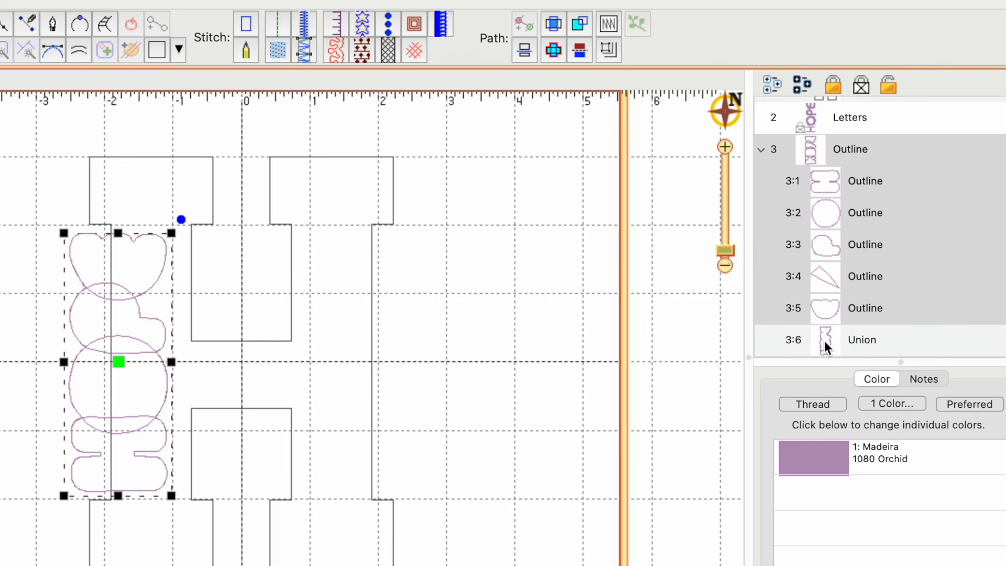
Delete the individual inflated letter outlines from the Outline group, keeping only the united HOPE shape
click(673, 359)
click(841, 181)
key(Delete)
click(846, 212)
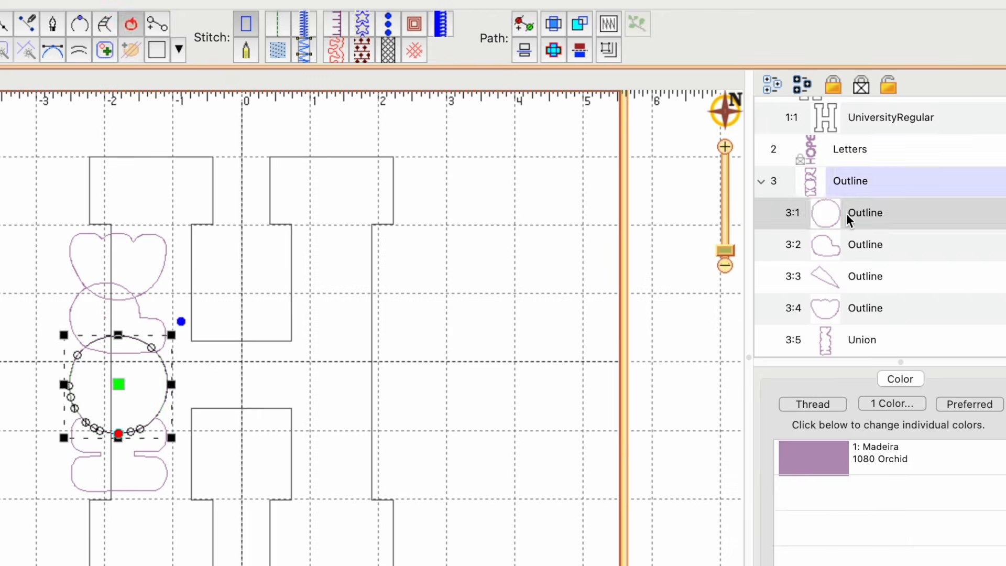
key(Delete)
click(848, 239)
key(Delete)
click(850, 240)
key(Delete)
click(850, 243)
key(Delete)
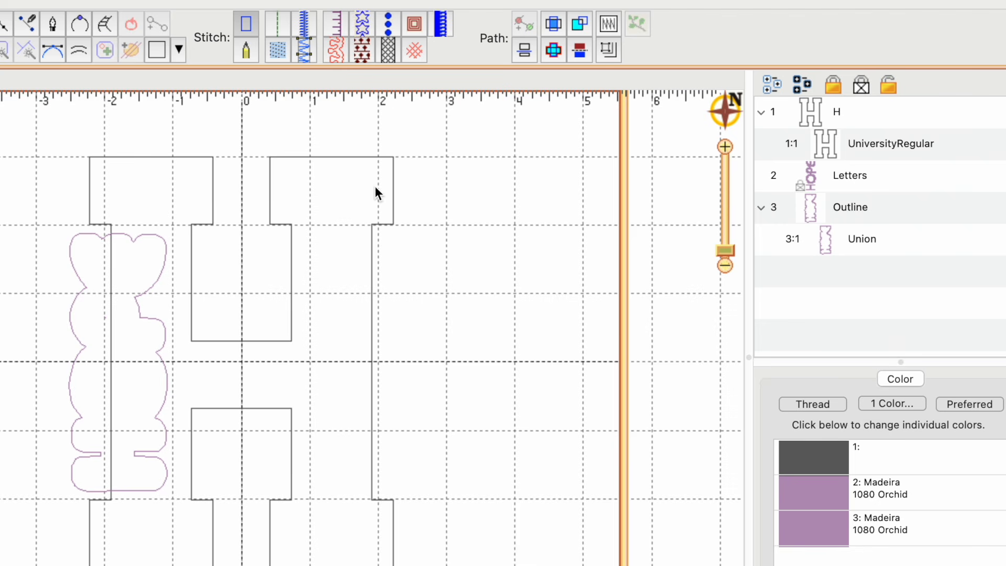
Cut the united HOPE shape out of the letter H, and delete the emptied Outline group
click(863, 143)
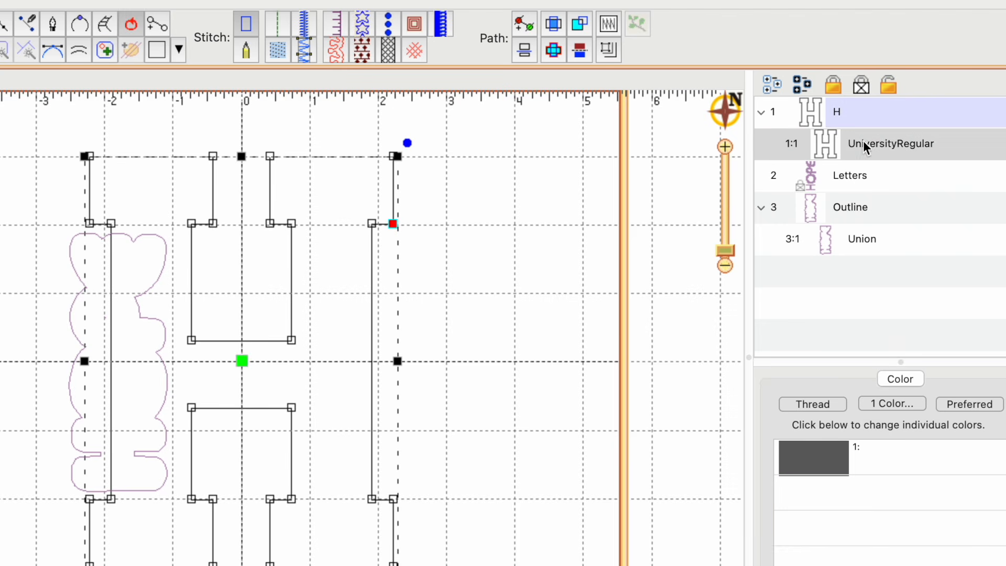
click(861, 244)
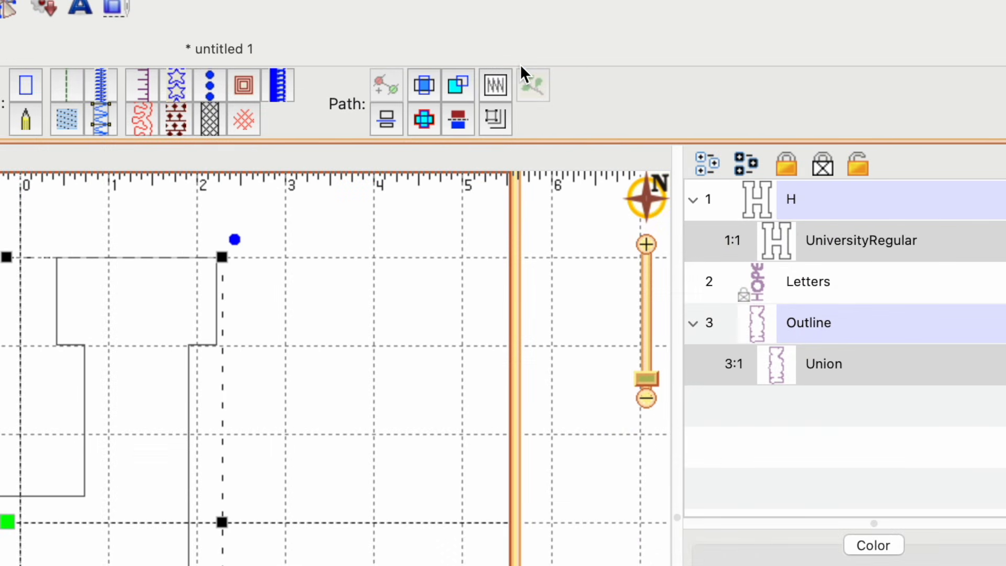
click(457, 84)
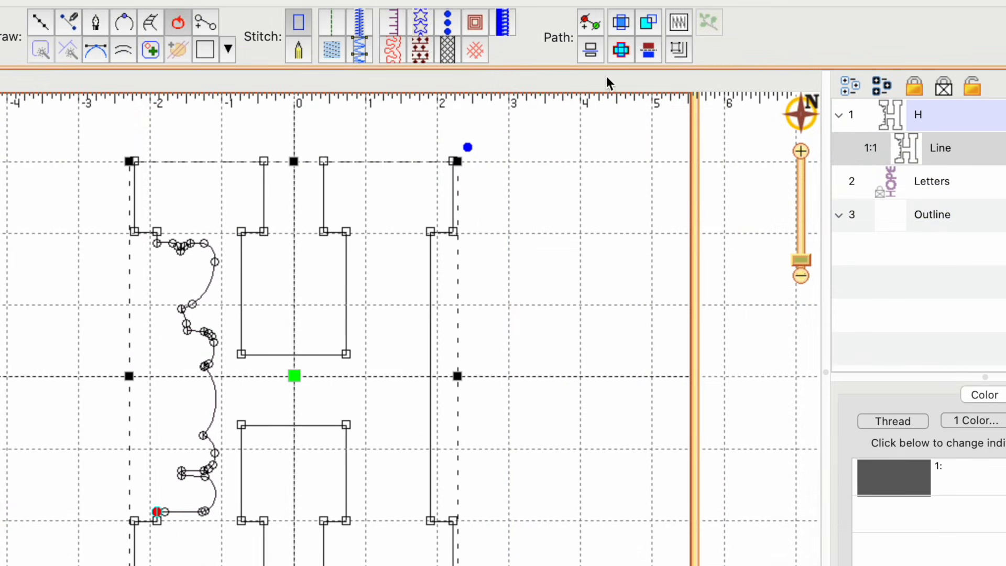
click(568, 341)
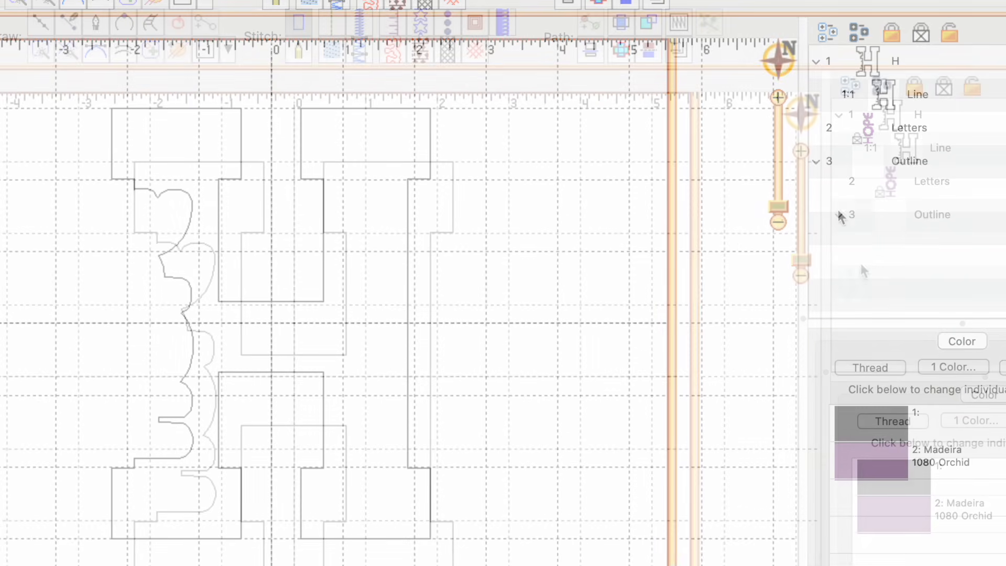
click(915, 162)
key(Delete)
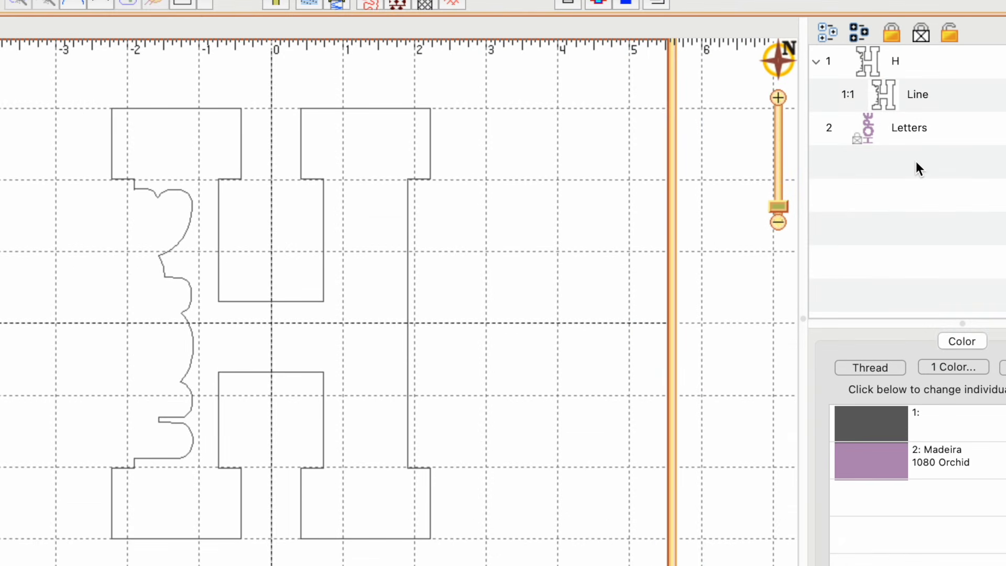
Unlock the original HOPE lettering object
click(911, 124)
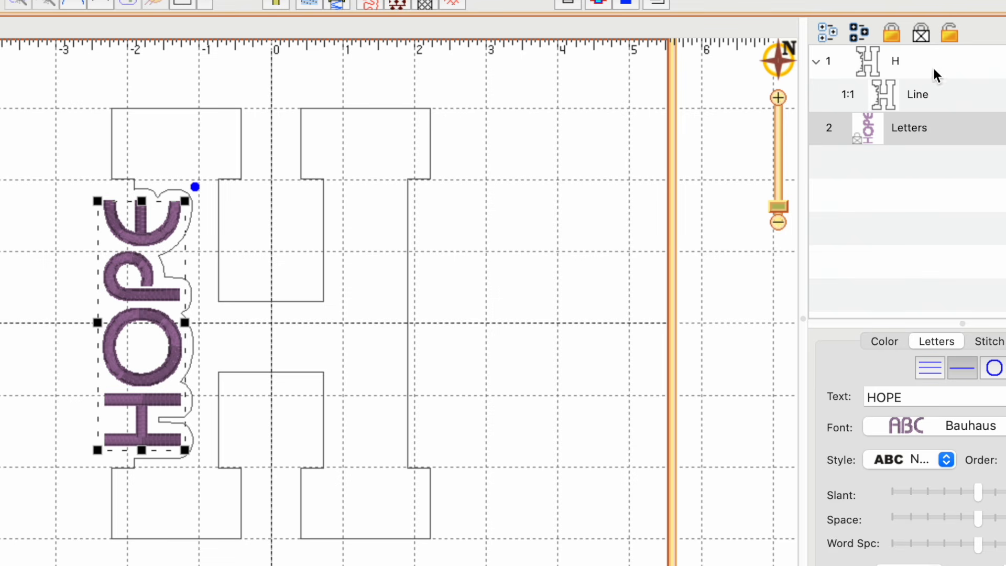
click(950, 37)
click(711, 231)
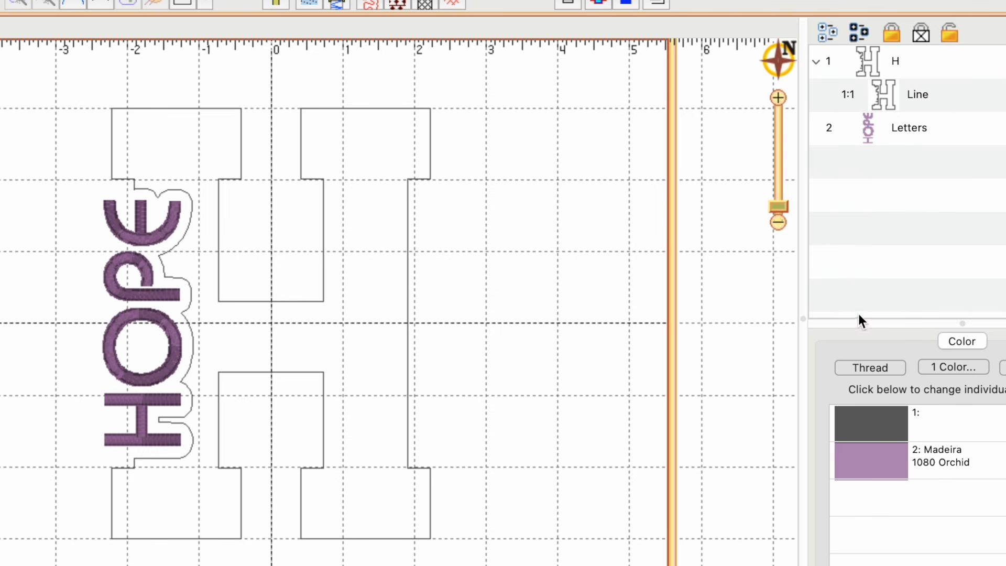
Move the HOPE lettering to the first place in the stitching sequence, ahead of the H
click(912, 130)
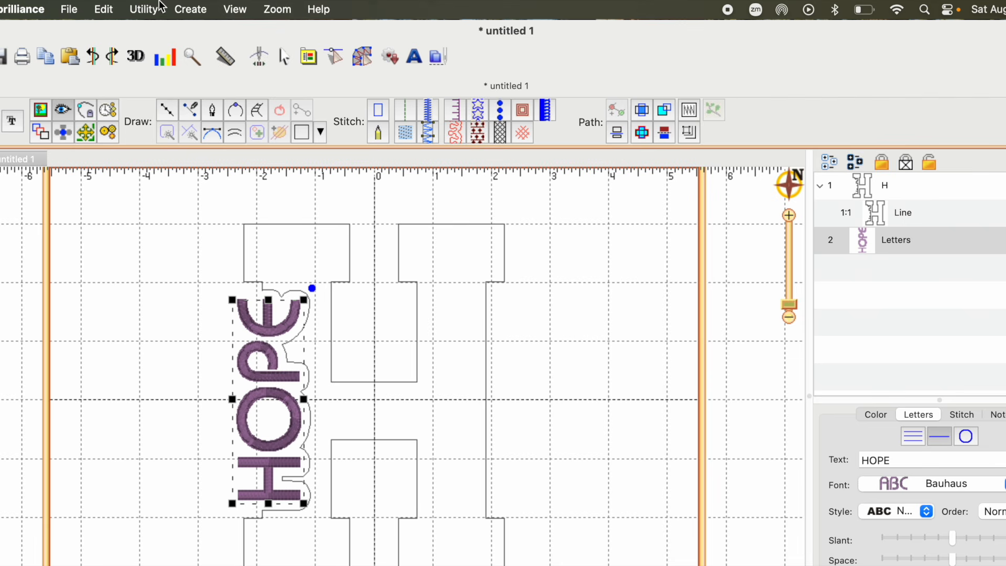
click(103, 9)
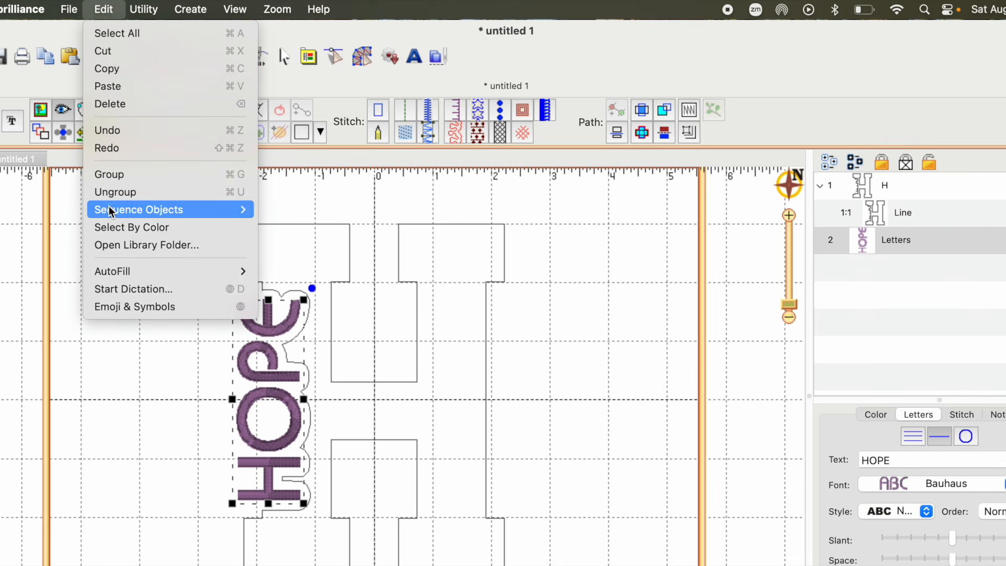
mouse_move(108, 207)
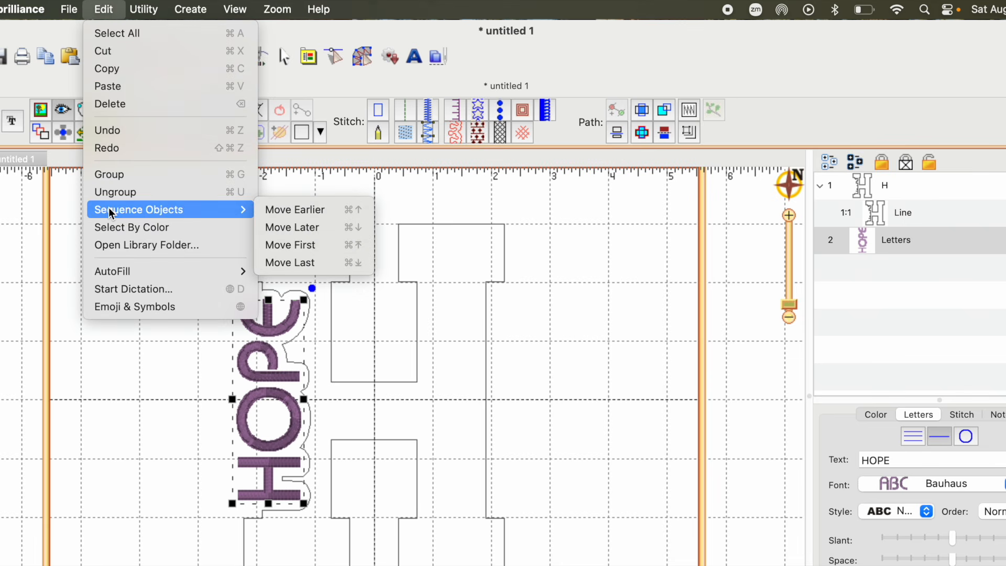
click(300, 244)
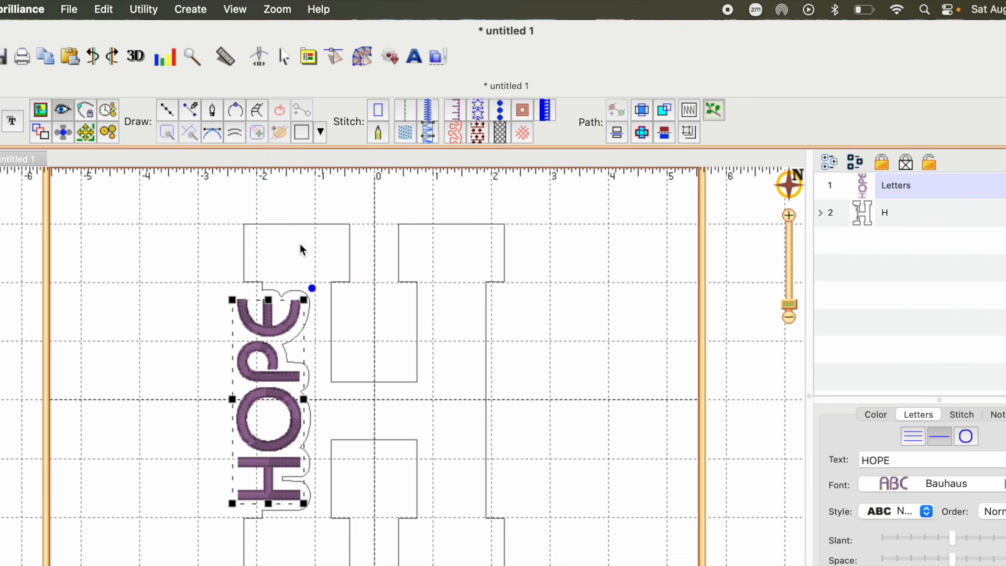
click(591, 345)
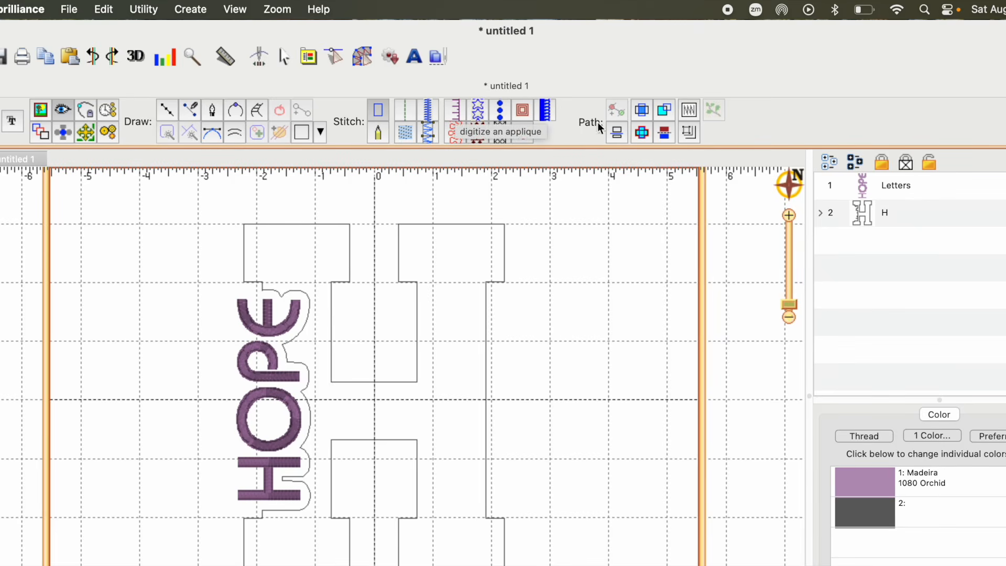
Convert the cut-out H into a satin border with a width of 4.0 mm
click(897, 212)
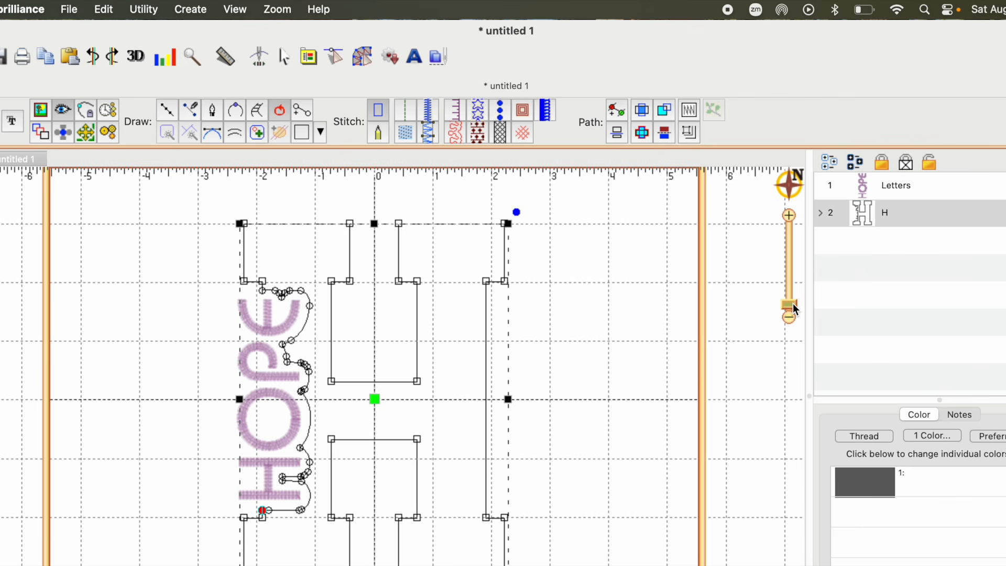
drag(793, 303, 792, 306)
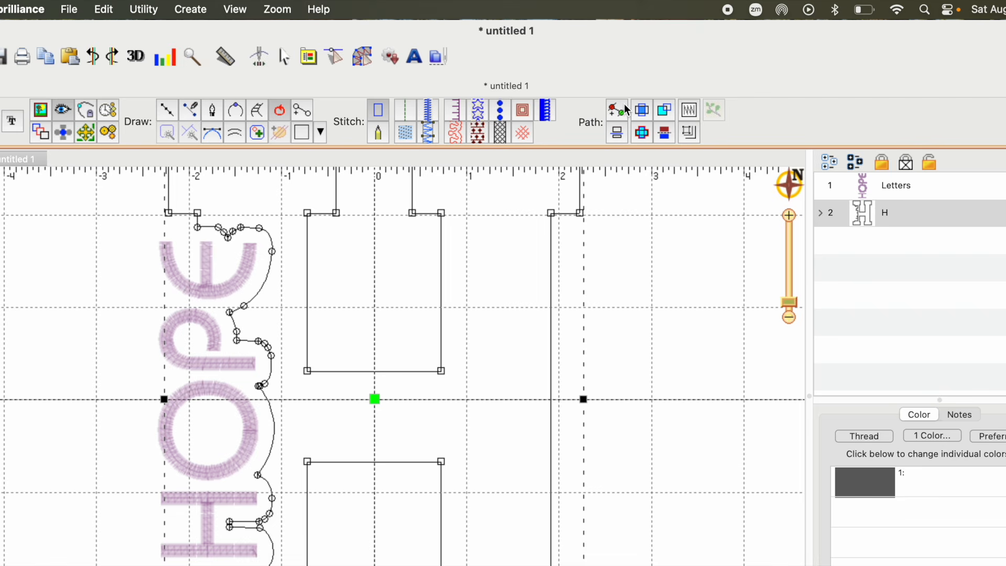
click(428, 111)
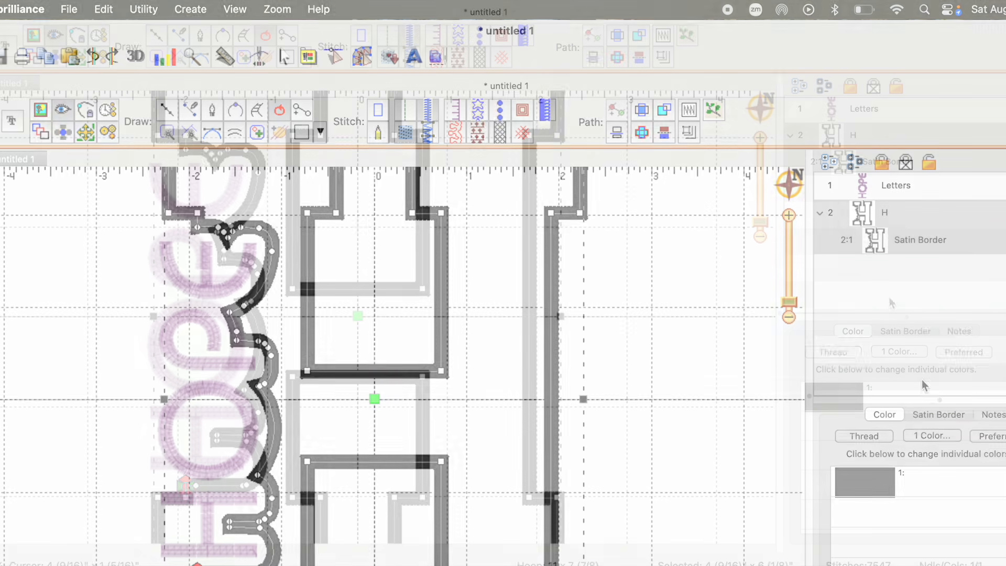
click(898, 327)
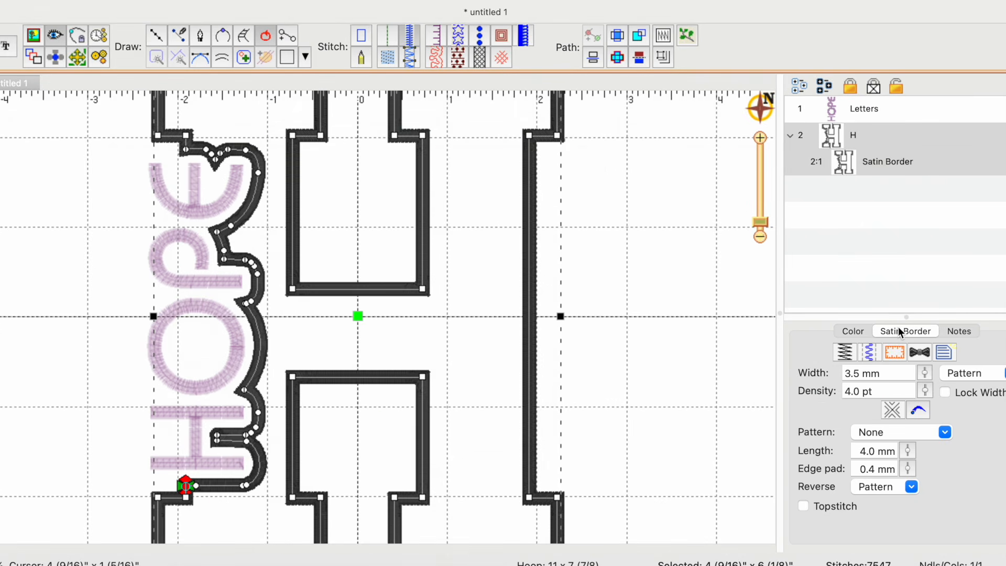
click(925, 373)
drag(925, 370, 925, 363)
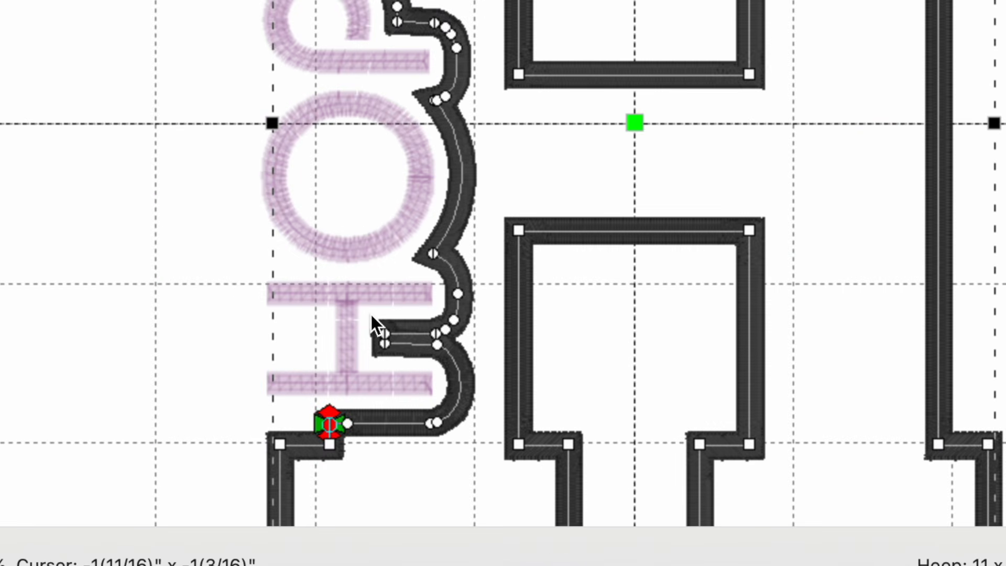
Delete the border points forming the narrow notch beside HOPE's letter H, and move the nearest remaining point slightly down the border
mouse_move(371, 314)
mouse_down()
mouse_move(368, 345)
mouse_move(401, 366)
mouse_move(445, 353)
mouse_move(441, 313)
mouse_up()
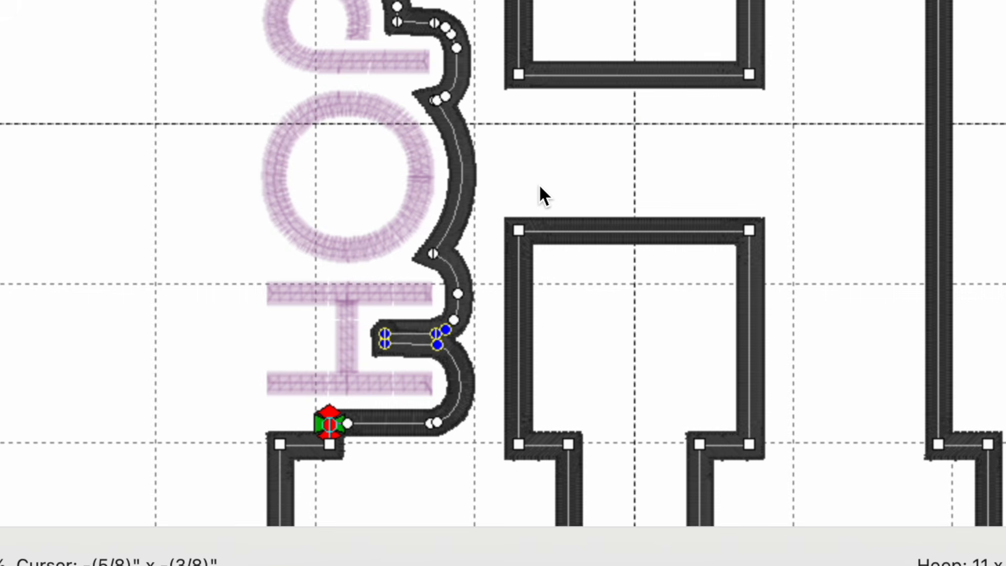
key(Delete)
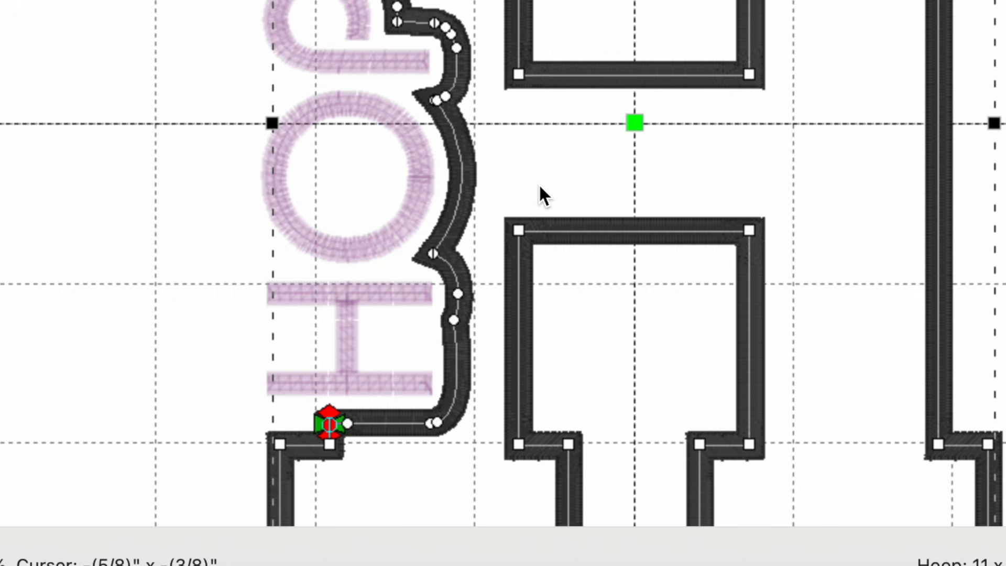
click(454, 320)
drag(454, 320, 454, 339)
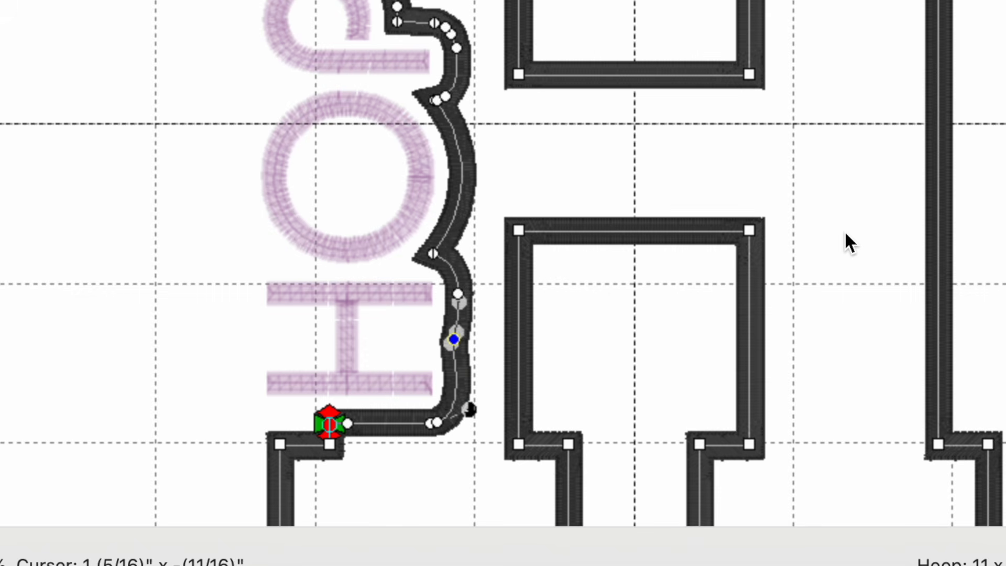
key(Escape)
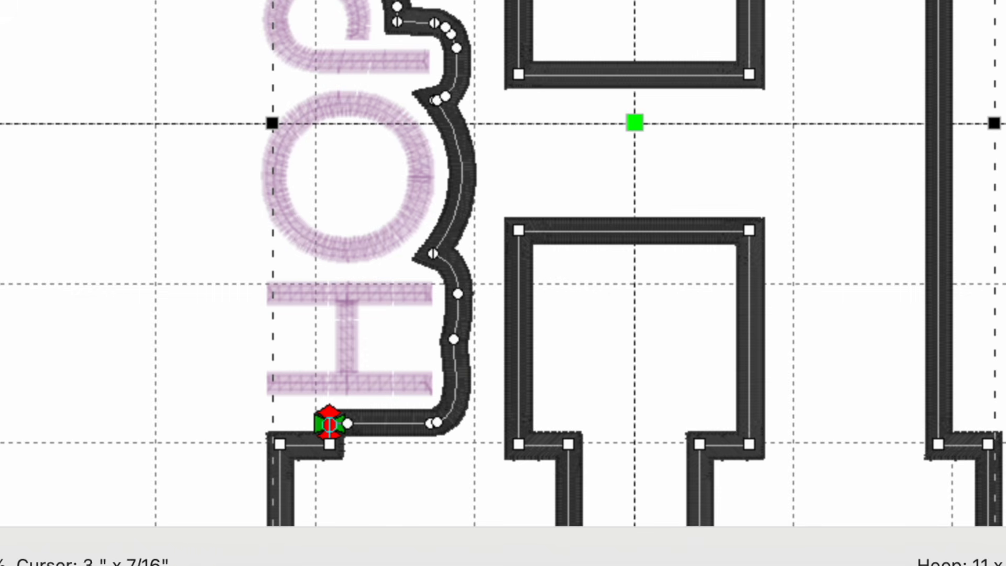
key(Escape)
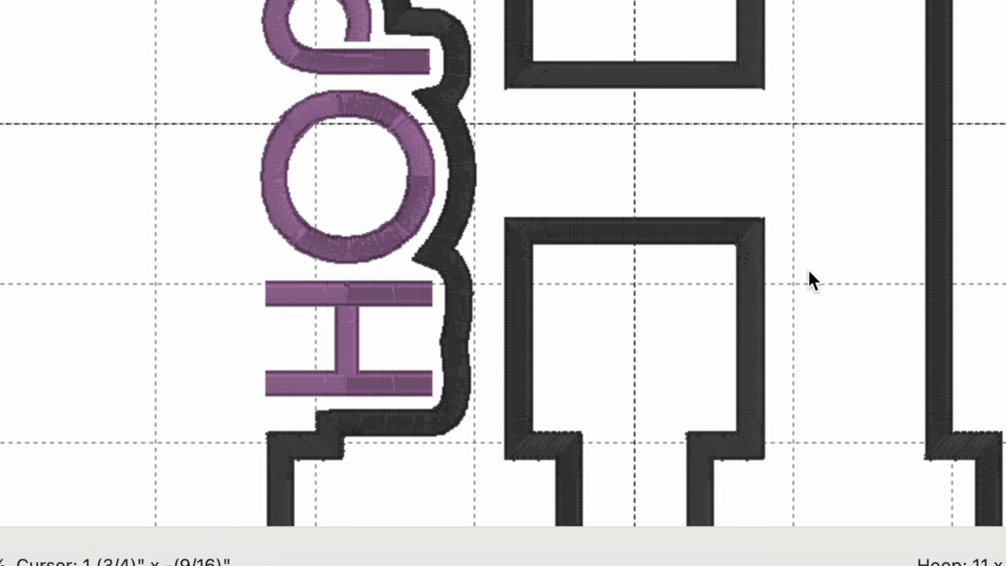
Delete the leftover border point beside HOPE's letter H to smooth the curve into the lower corner
click(455, 331)
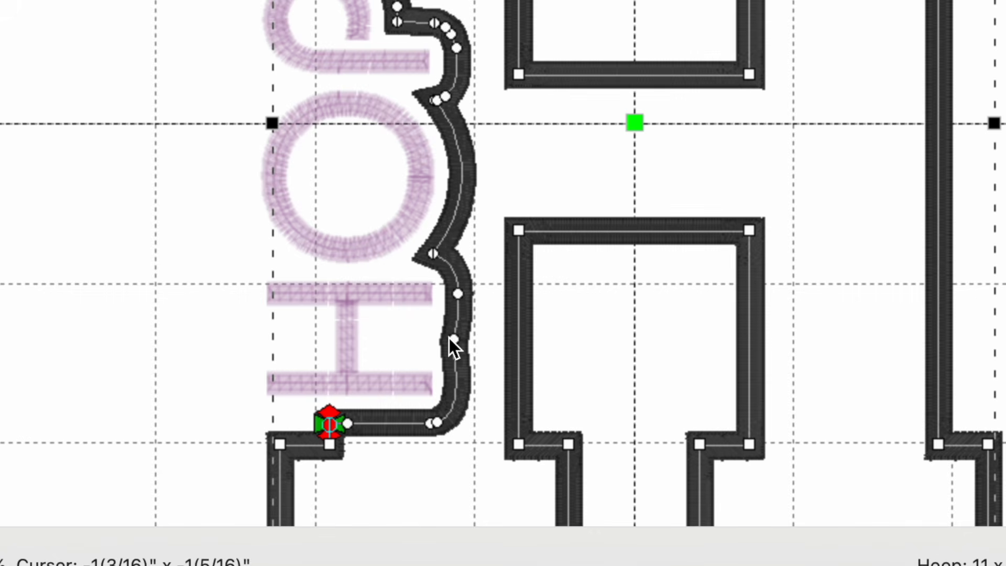
click(454, 338)
key(Delete)
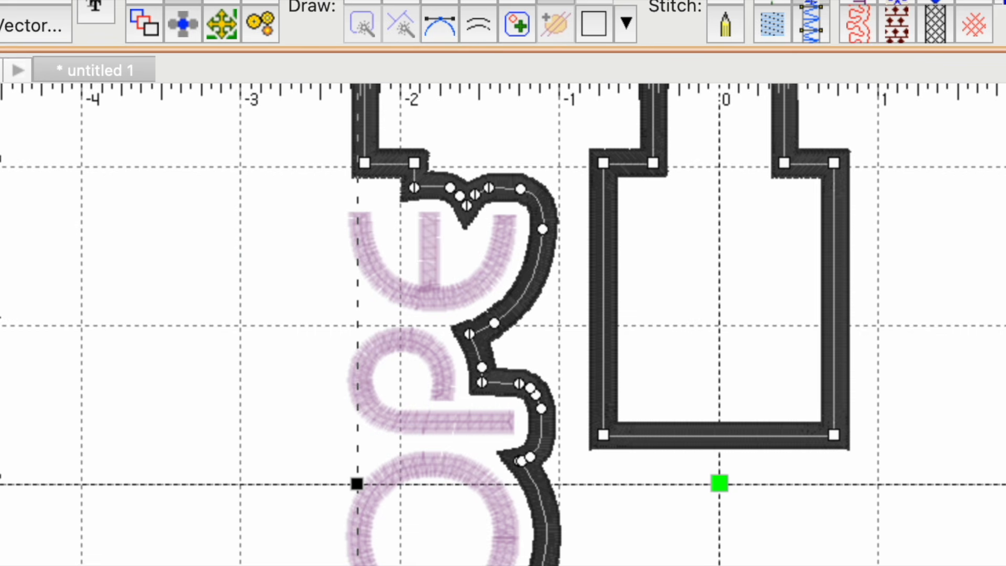
Flatten the curve leaving the border's corner point above the E by lowering that point's curve handle
scroll(719, 483, up, 10)
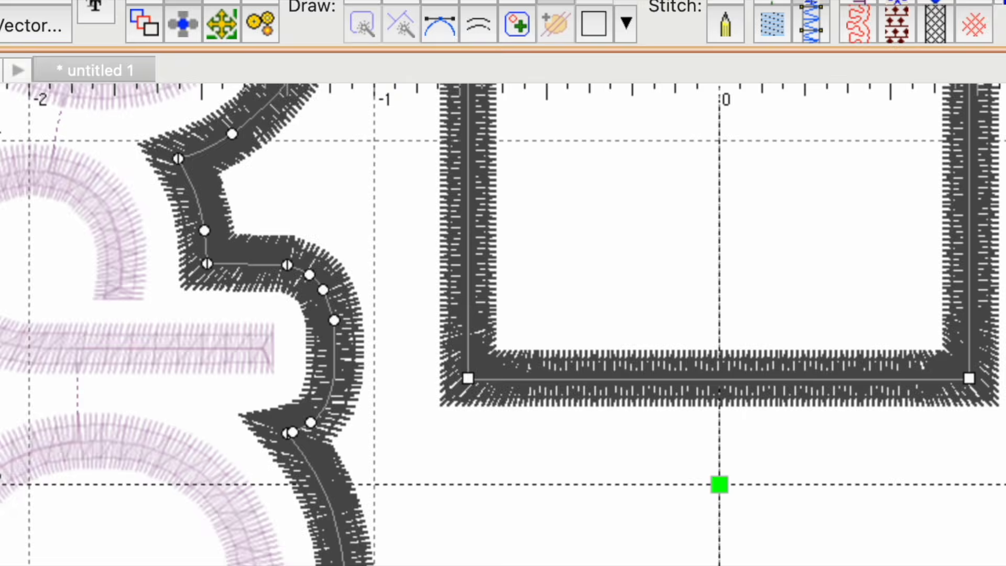
scroll(737, 360, left, 15)
scroll(738, 360, down, 4)
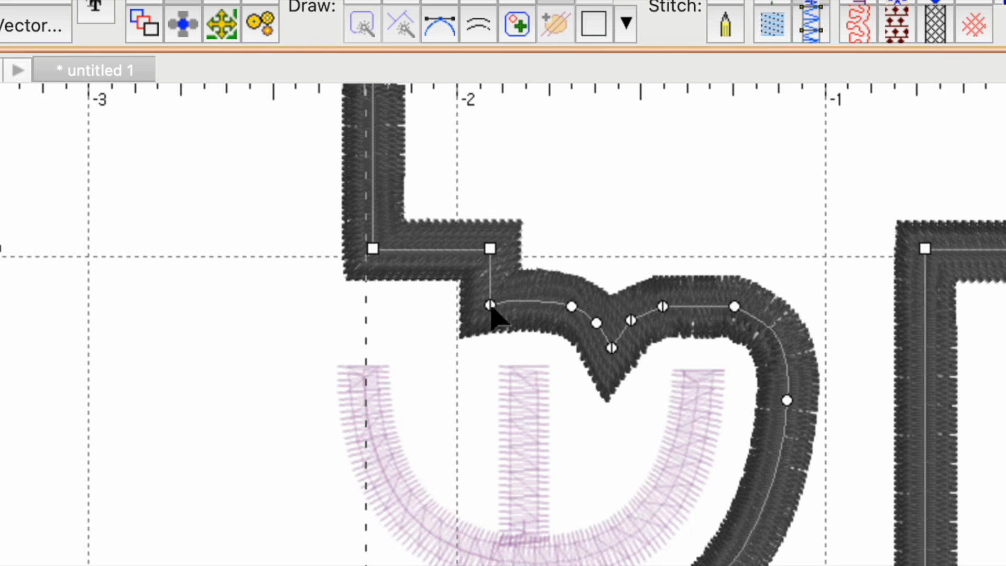
click(489, 305)
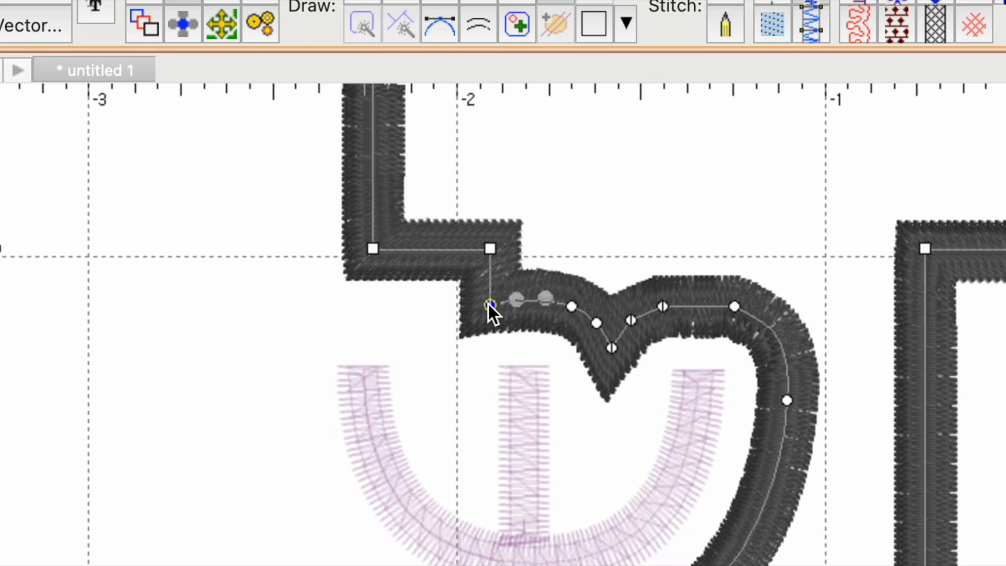
drag(516, 300, 516, 306)
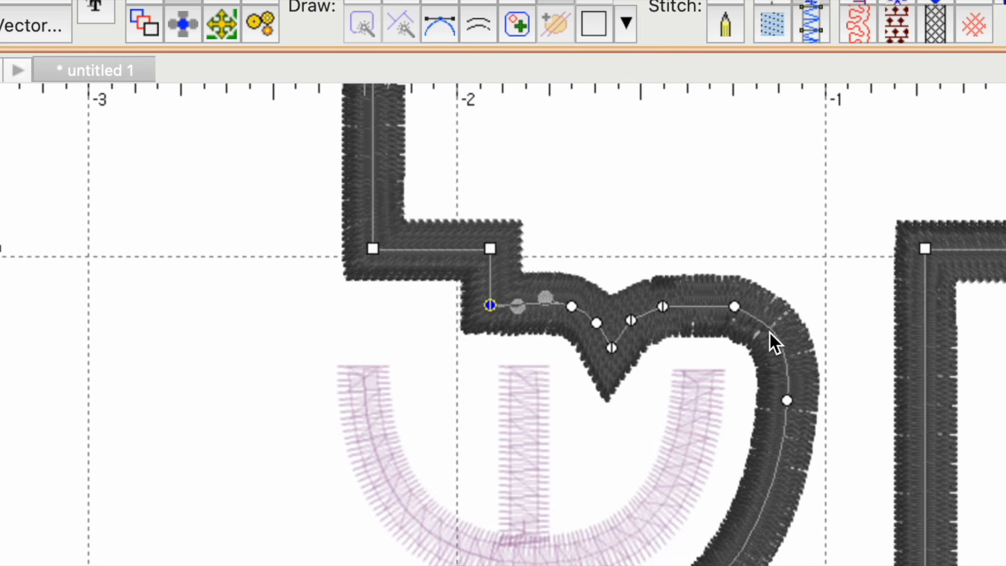
click(768, 187)
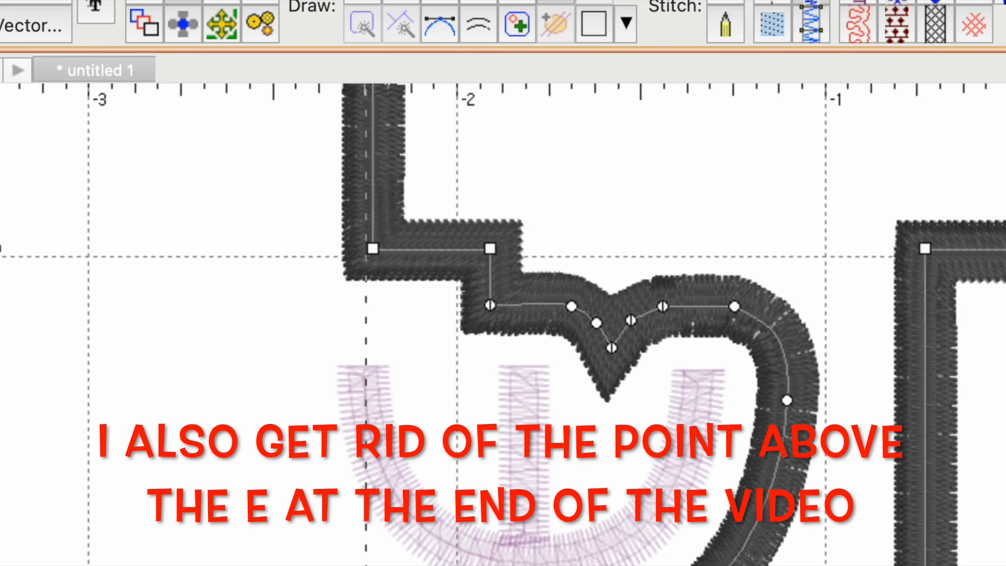
Convert the H's satin border into a run stitch
scroll(716, 482, up, 2)
scroll(716, 482, down, 5)
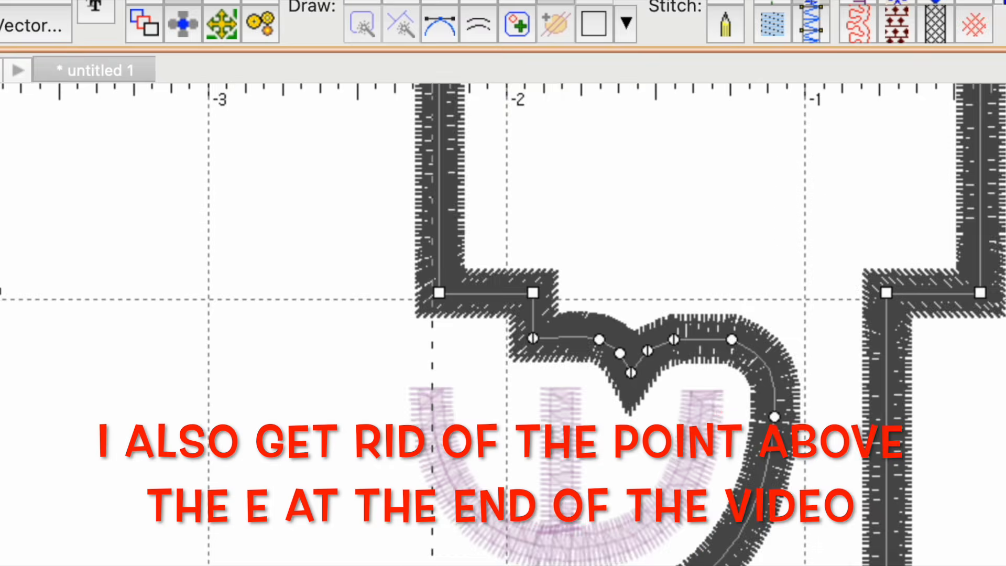
scroll(716, 482, down, 1)
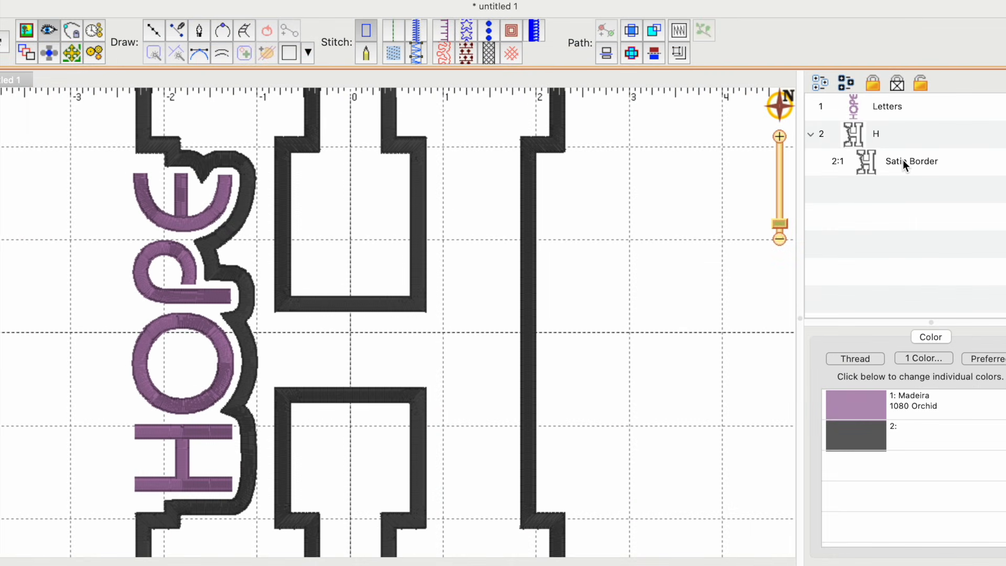
click(903, 162)
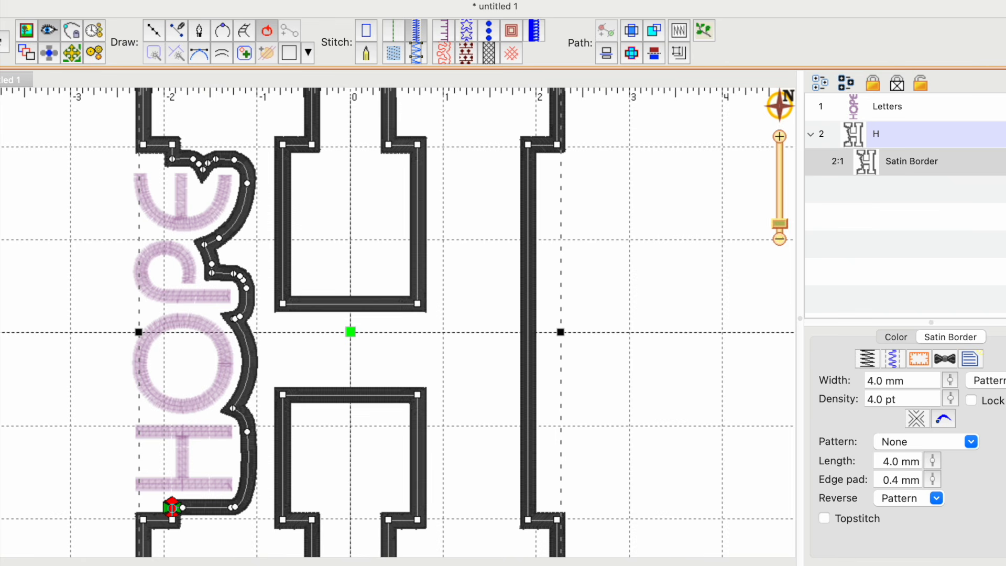
click(395, 30)
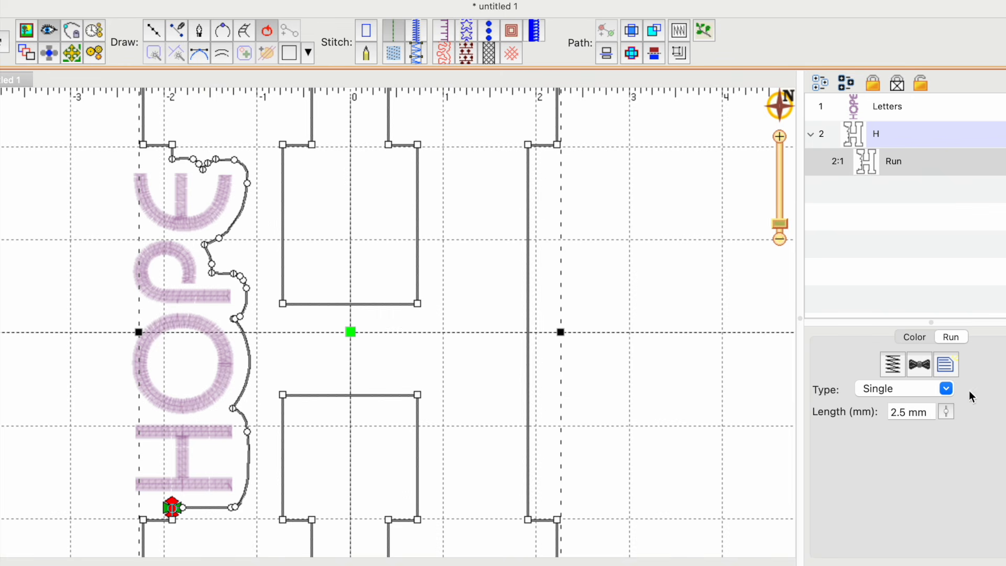
Set the H outline run's stitch length to 3.0 mm and paste a second copy of the run into the H object
click(946, 412)
drag(945, 410, 944, 396)
key(super+v)
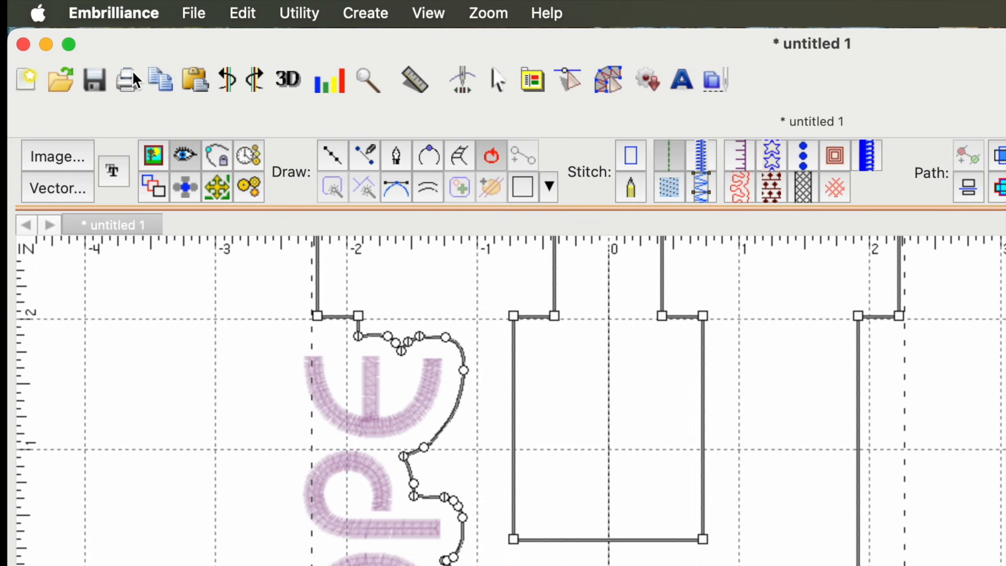
click(243, 13)
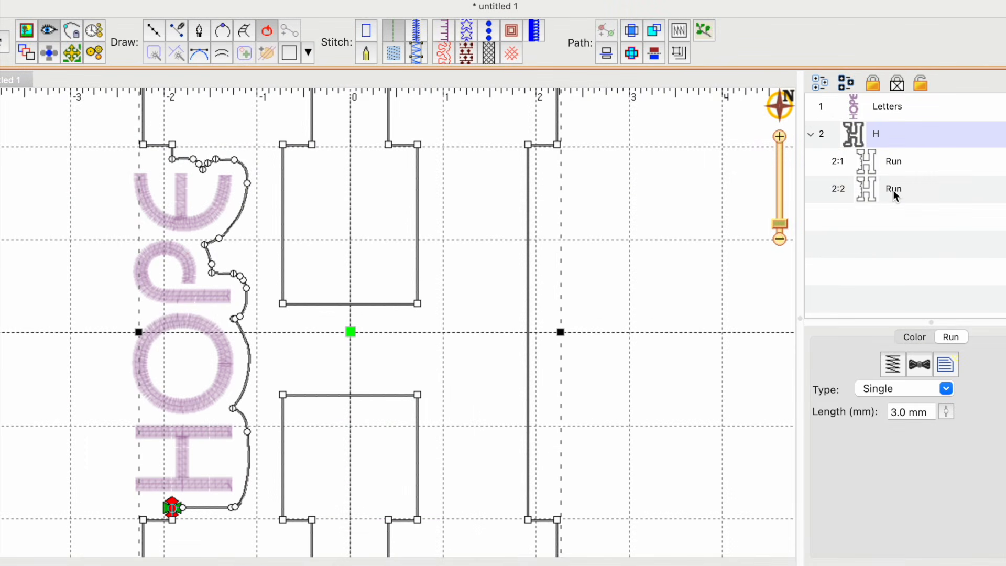
Set the stitch length of the H object's second run to 2.5 mm
double_click(893, 191)
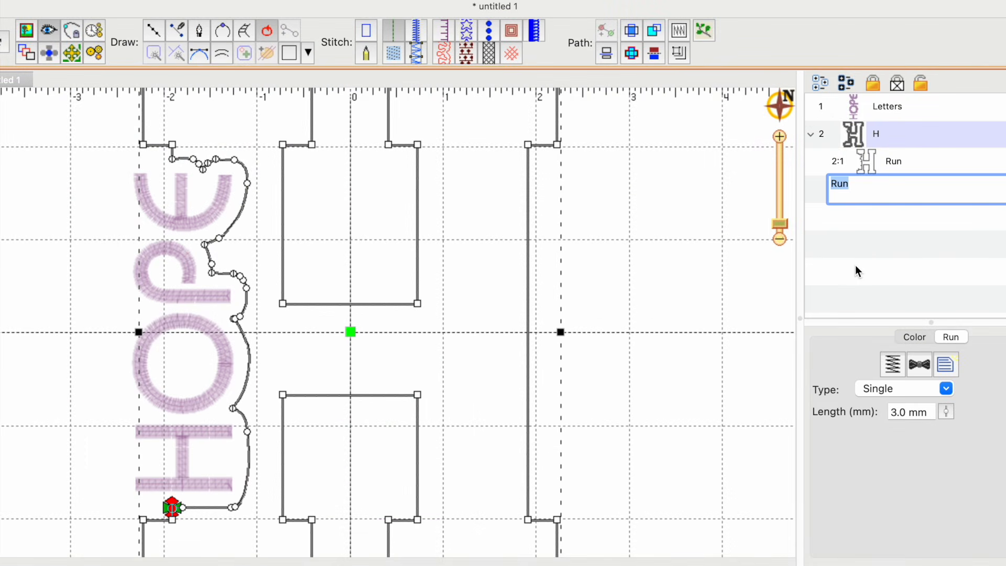
click(864, 249)
click(892, 191)
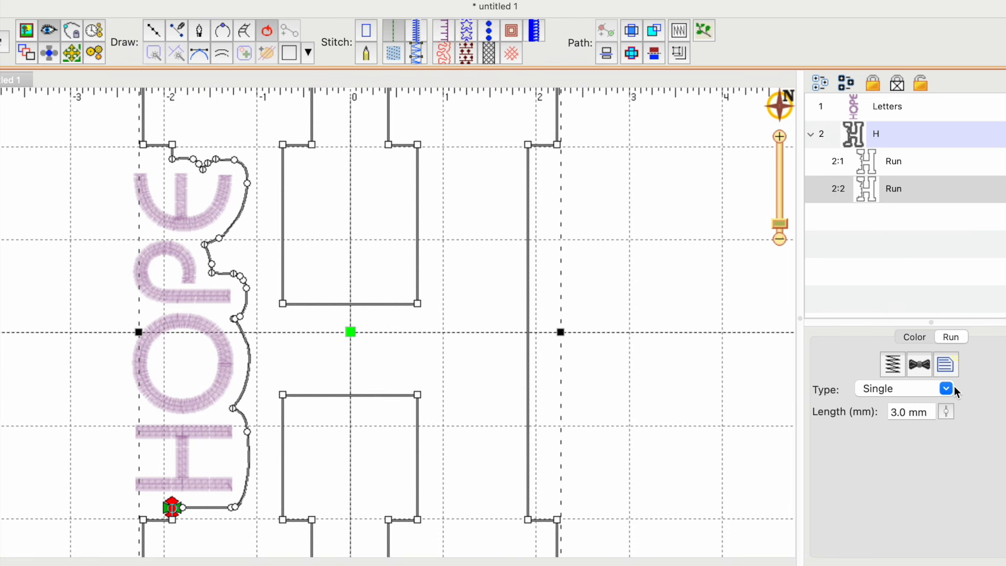
click(947, 411)
drag(948, 412, 947, 420)
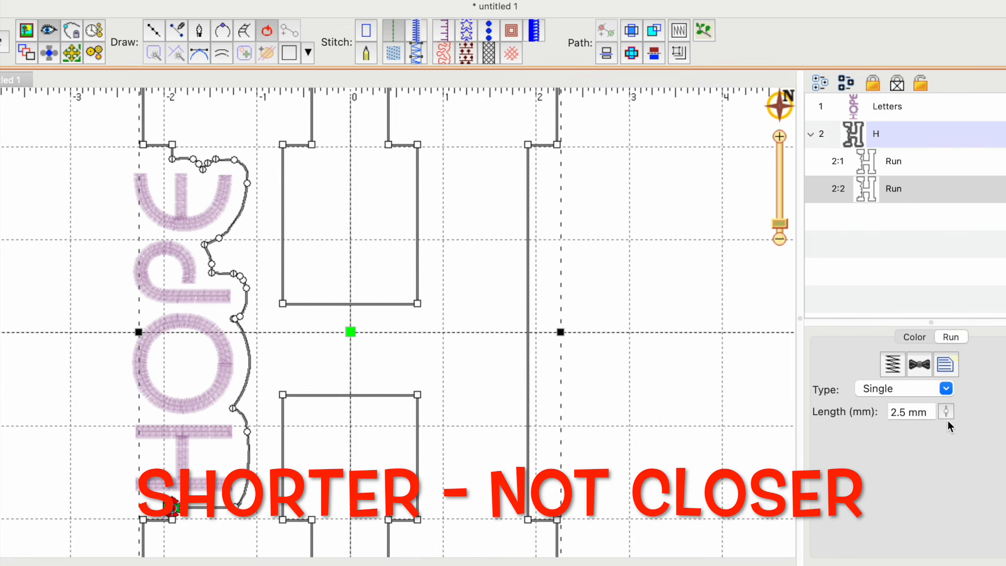
Try the Double and Bean stitch types on the H's second run, and return it to Single
click(947, 390)
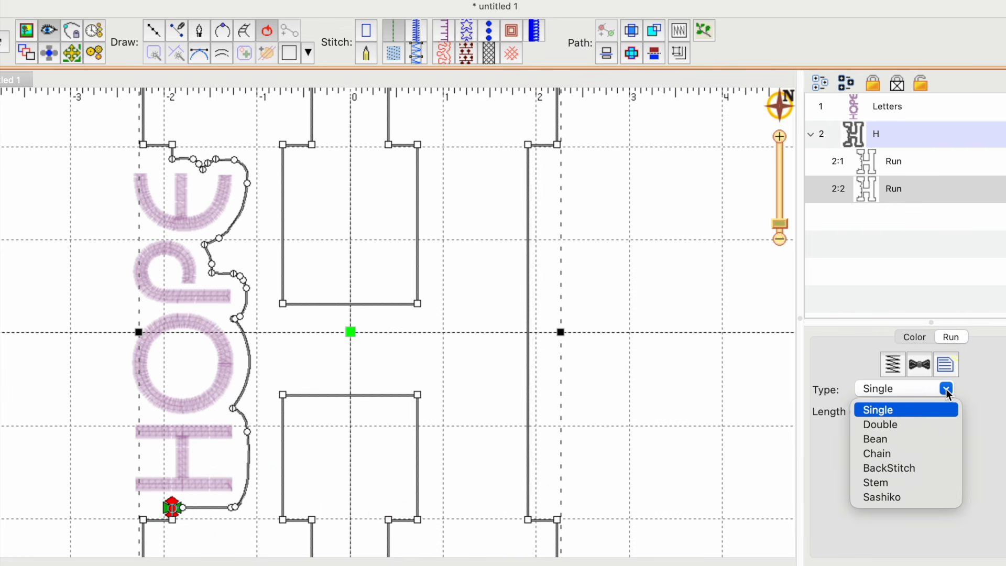
click(922, 424)
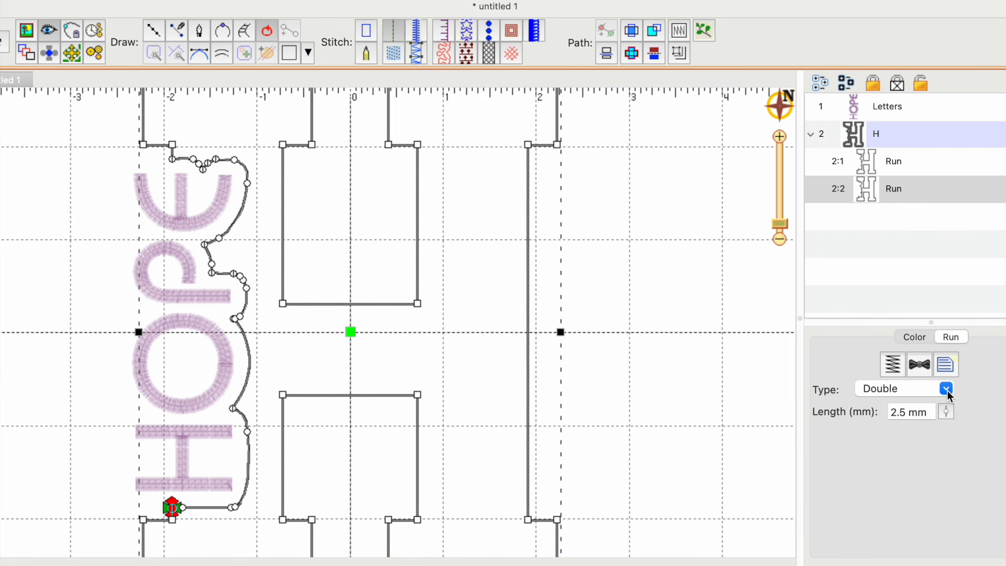
click(946, 390)
click(911, 445)
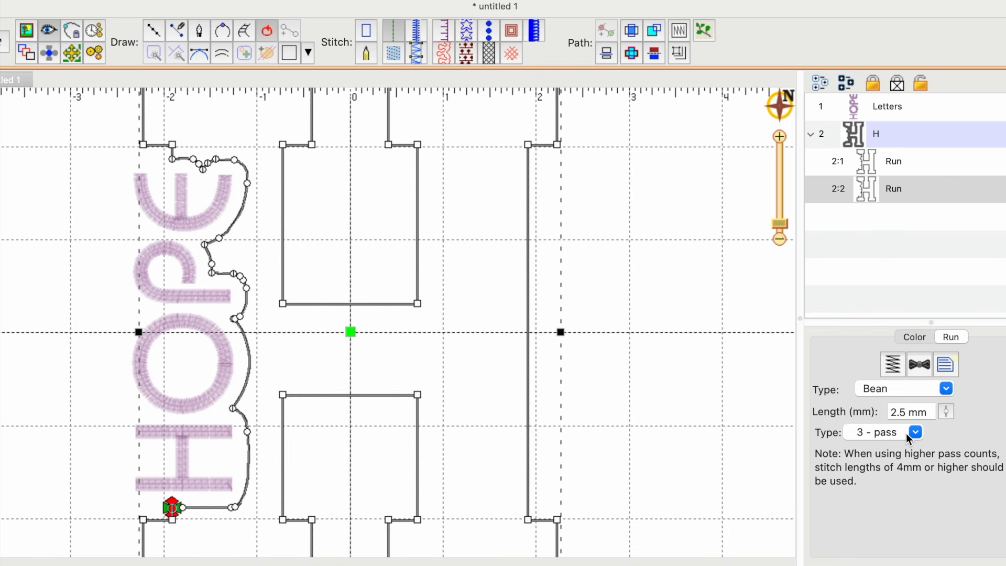
click(946, 390)
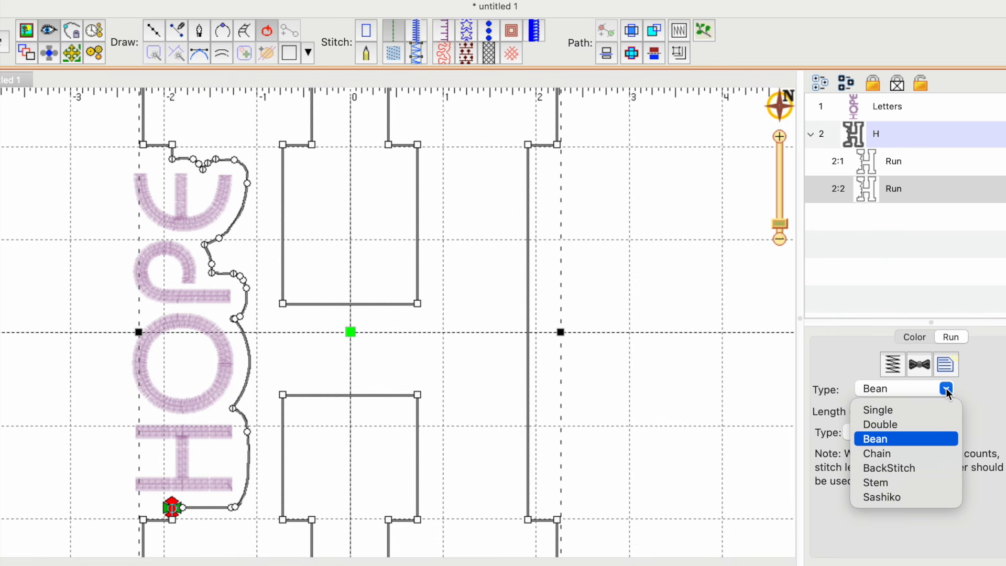
click(890, 411)
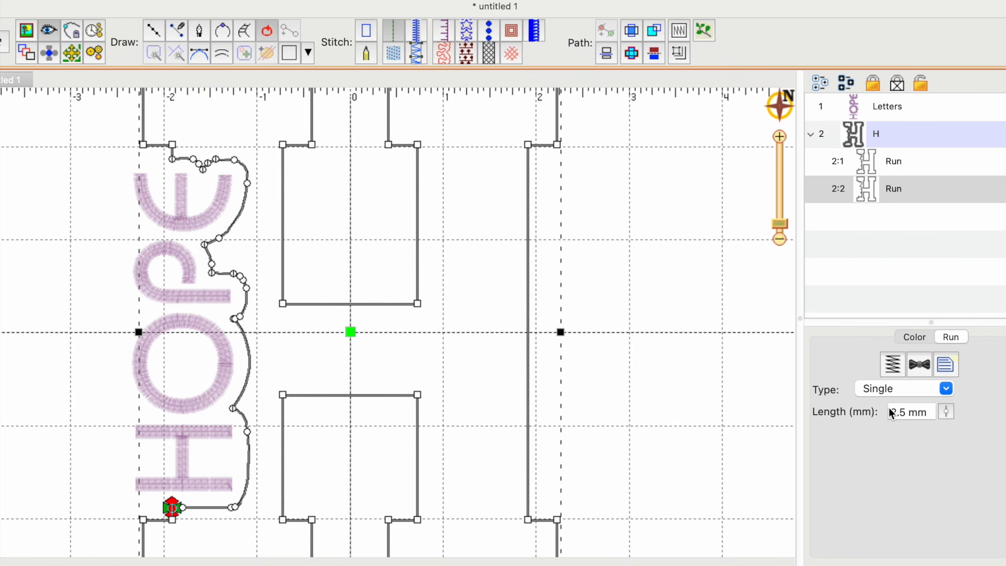
Paste a third copy of the run into the H object and convert that copy to a satin border
key(super+v)
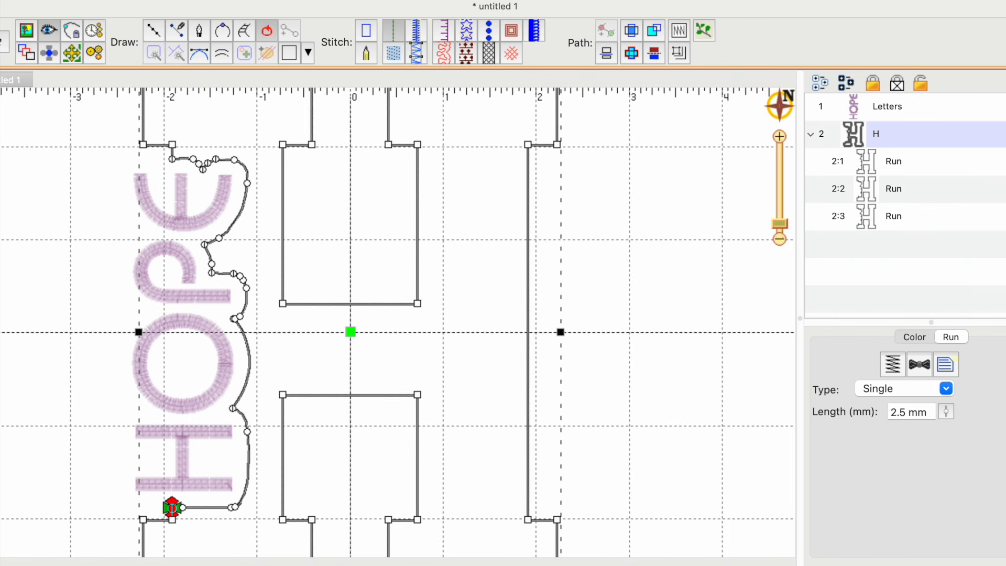
click(926, 218)
click(906, 261)
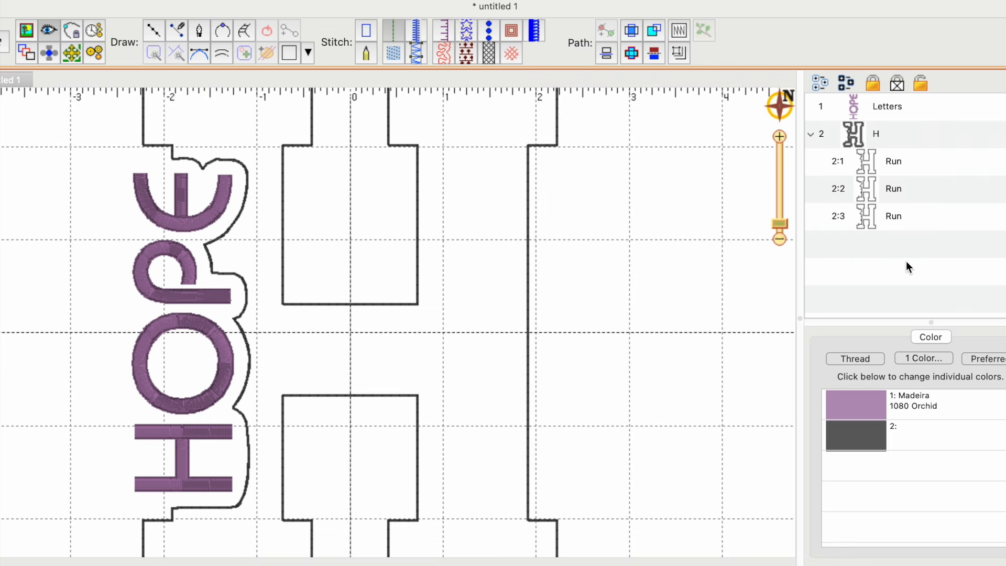
click(900, 216)
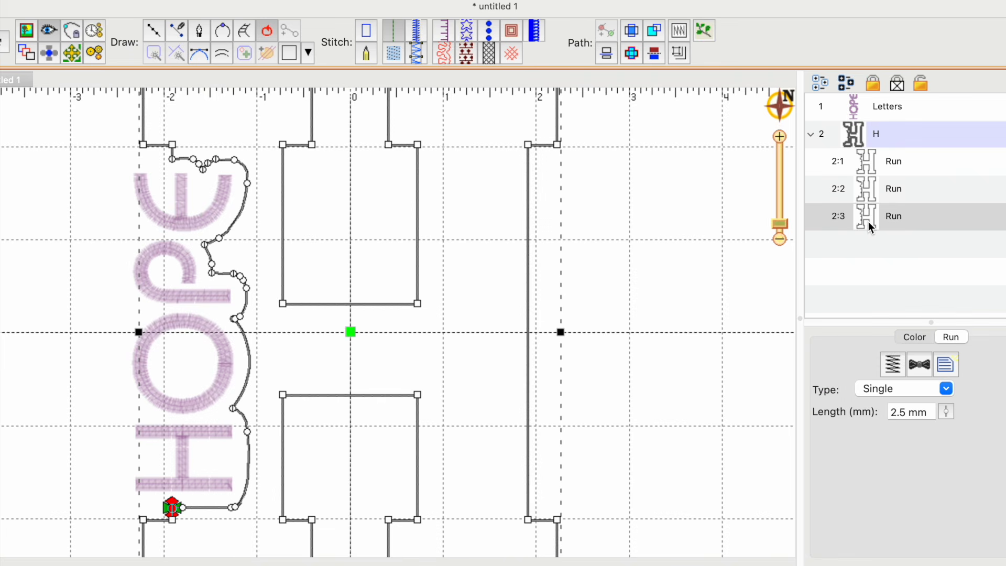
click(417, 33)
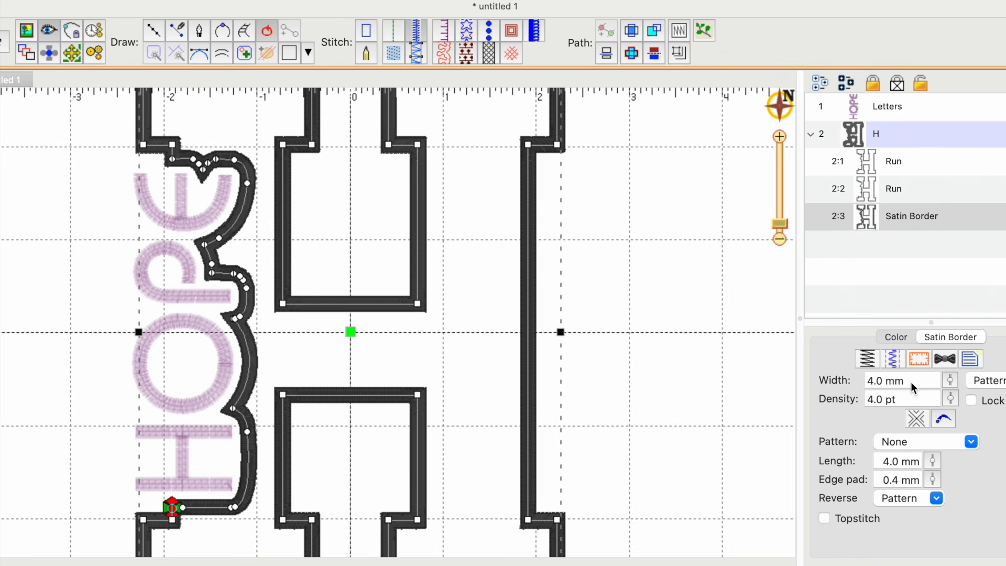
Enable ties at both the entry and the exit of the H's satin border
click(947, 362)
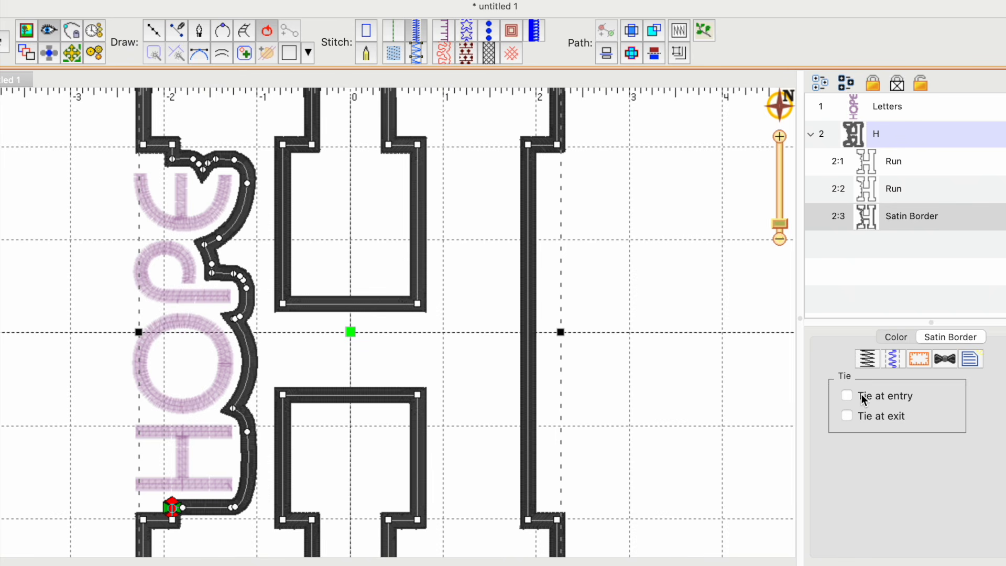
click(847, 398)
click(846, 415)
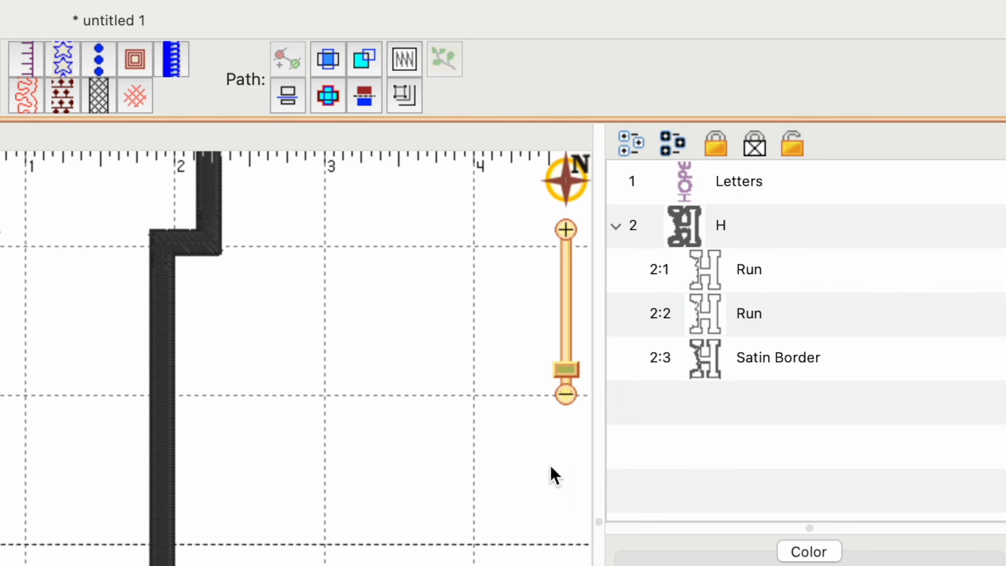
Move the HOPE letters to the last position in the stitching sequence, after the H object
click(758, 184)
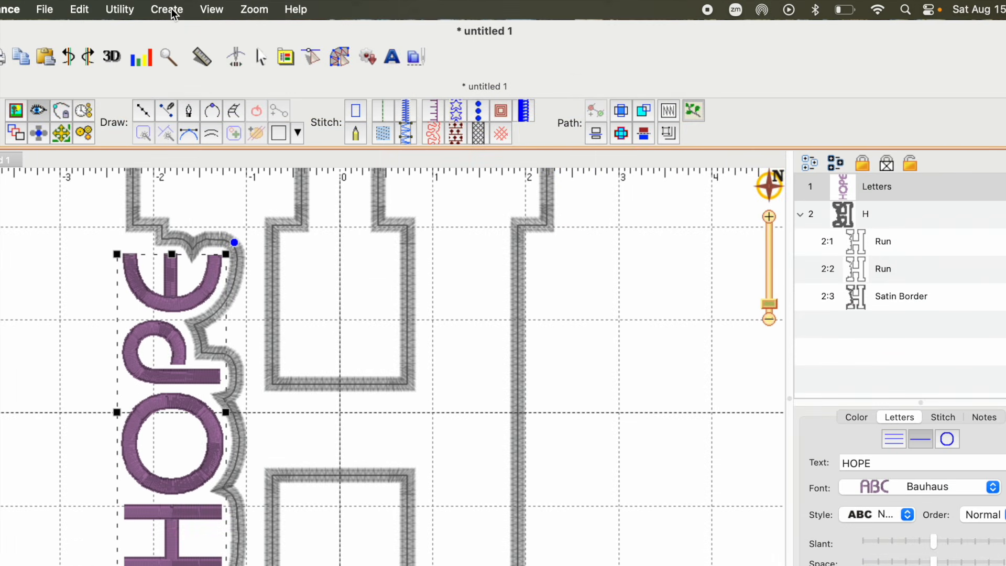
click(80, 10)
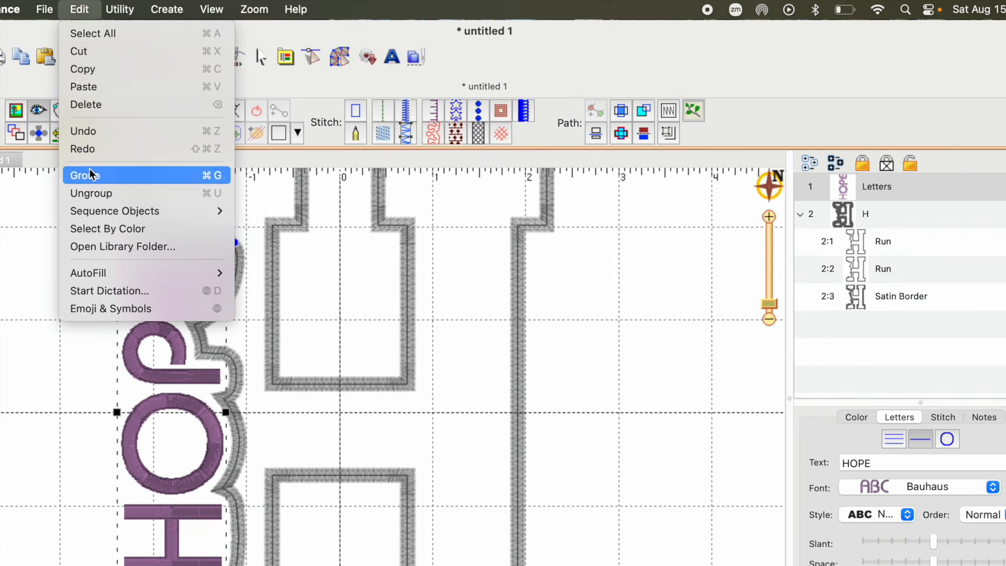
mouse_move(96, 211)
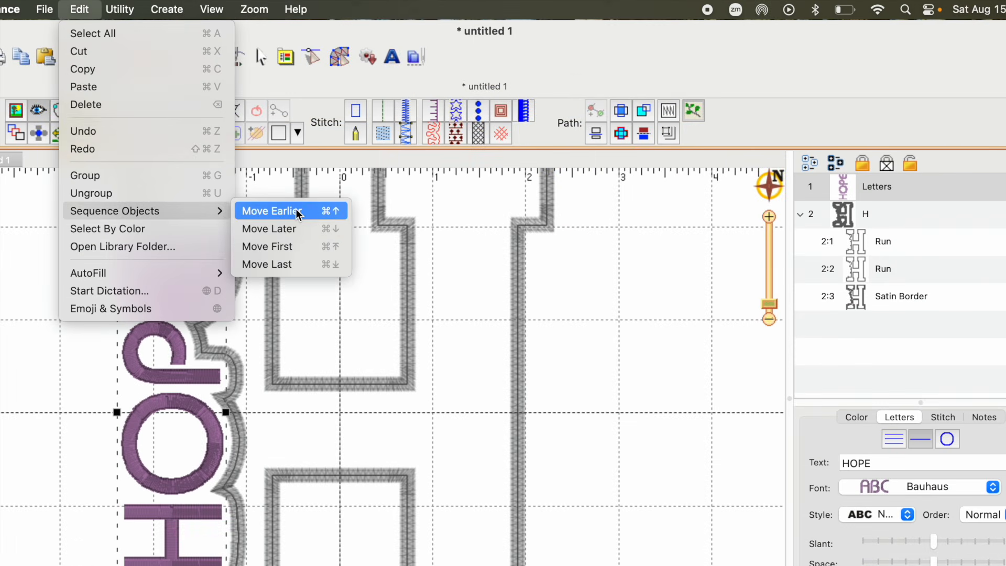
click(275, 265)
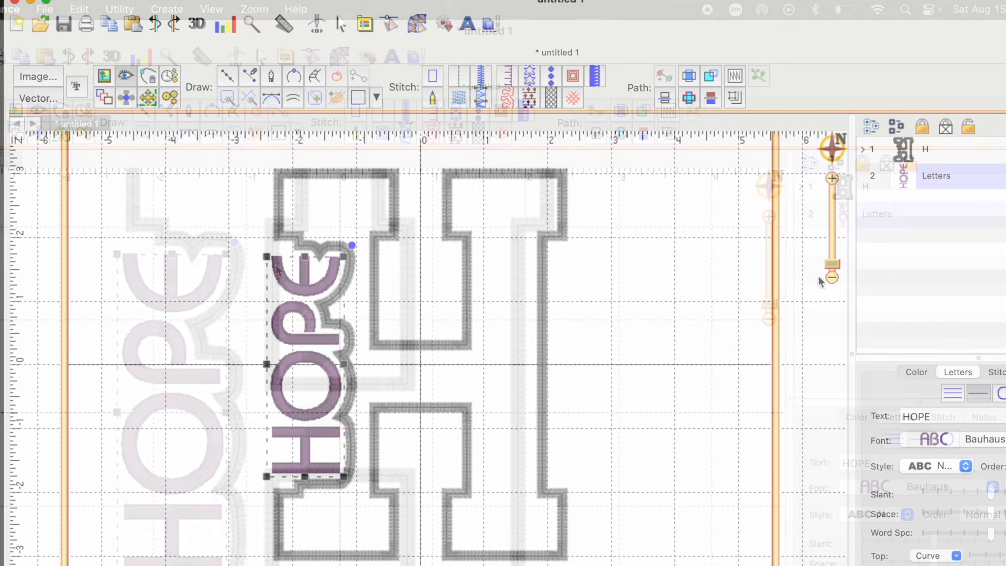
click(660, 373)
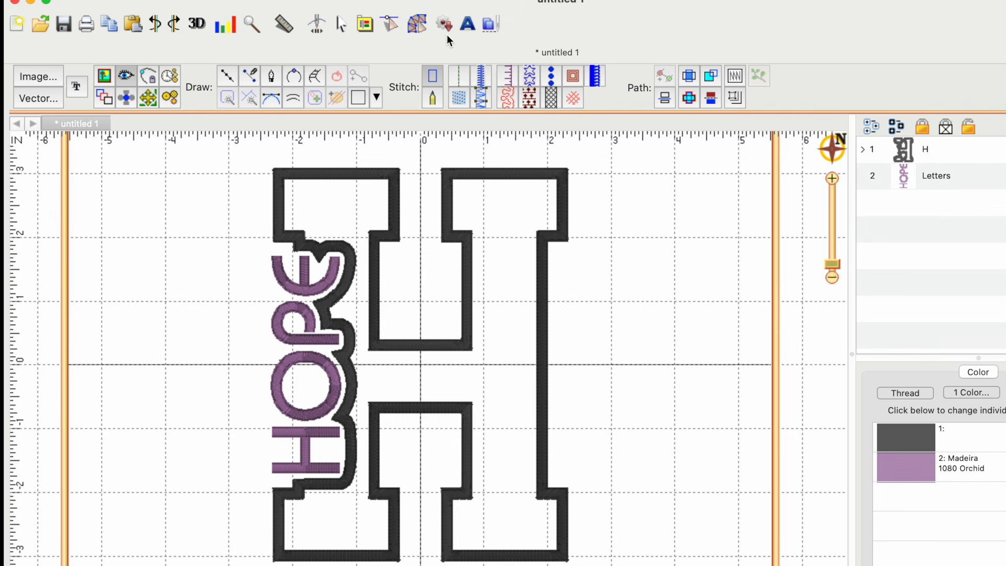
Recolor the H's second run with Madeira Poly 1545 Winter Mint and run the stitch simulation through to the end
click(317, 24)
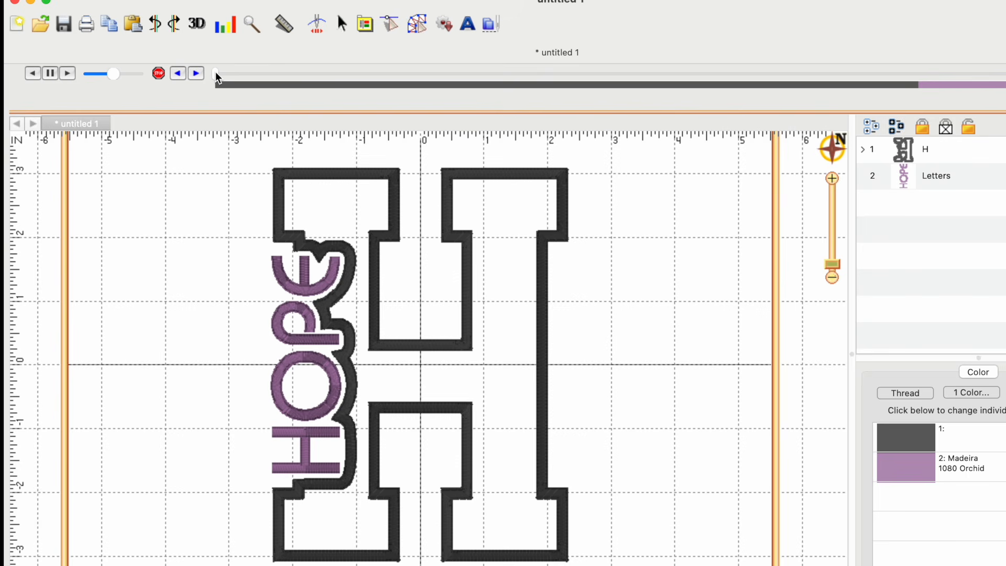
click(862, 150)
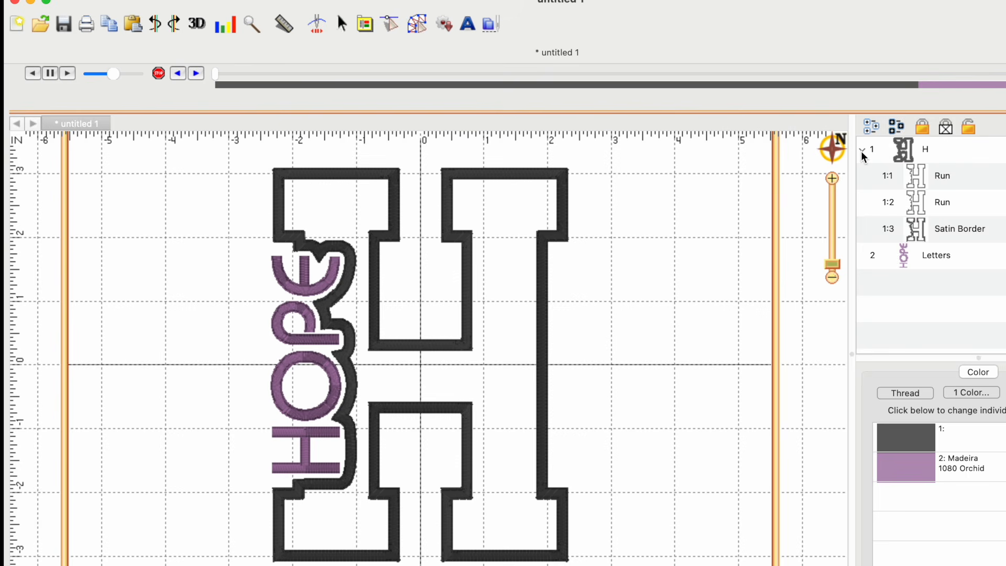
click(953, 208)
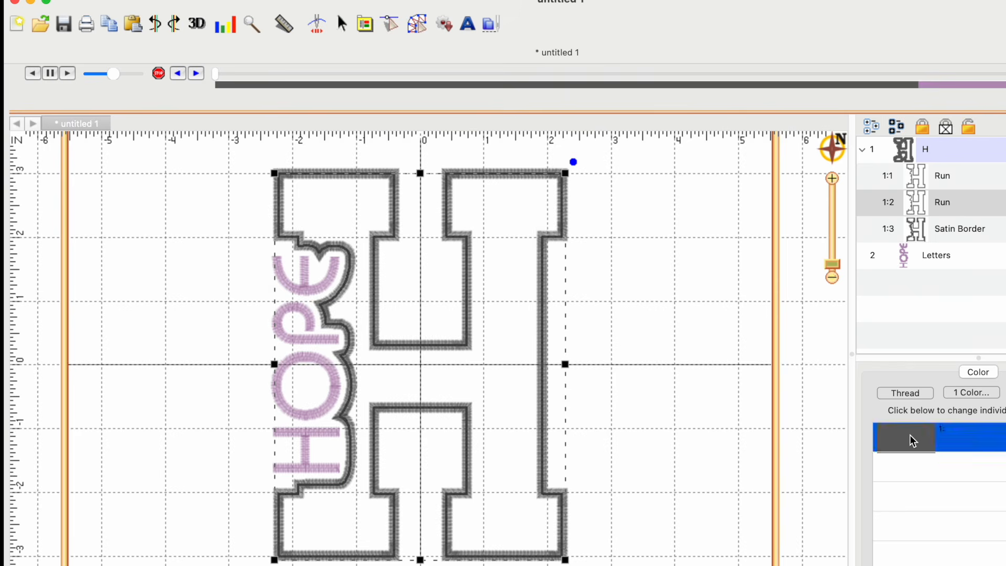
click(911, 441)
click(189, 273)
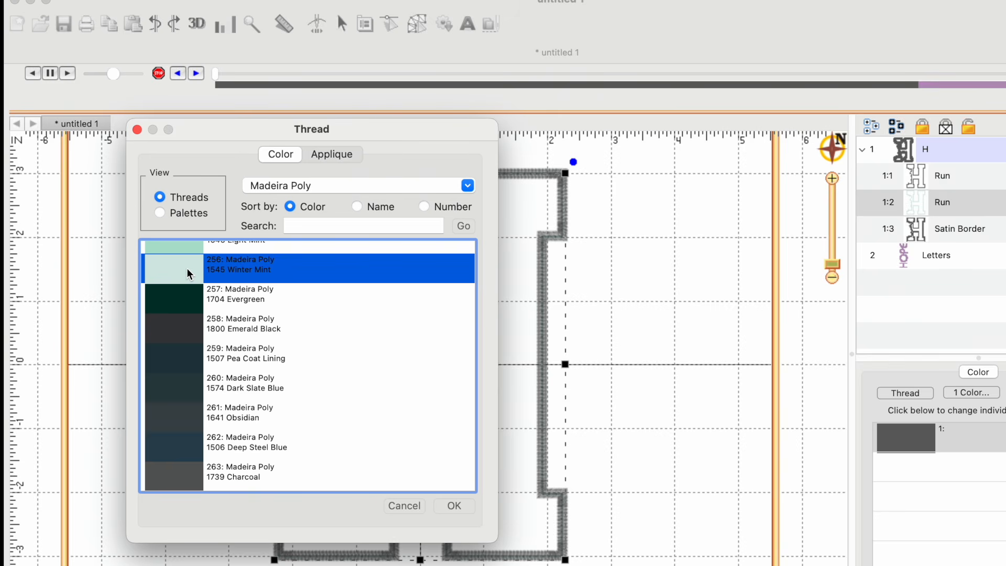
click(454, 506)
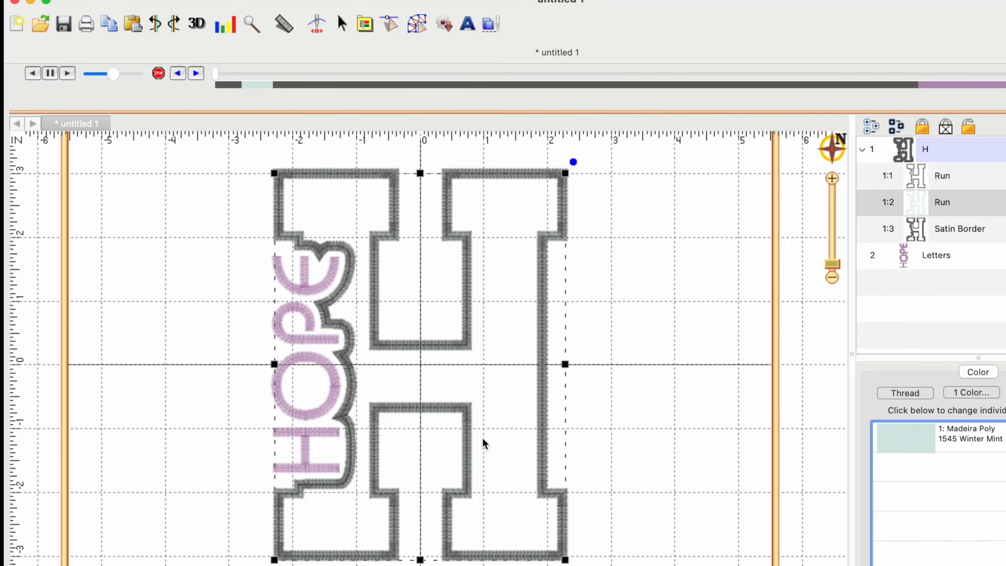
click(611, 381)
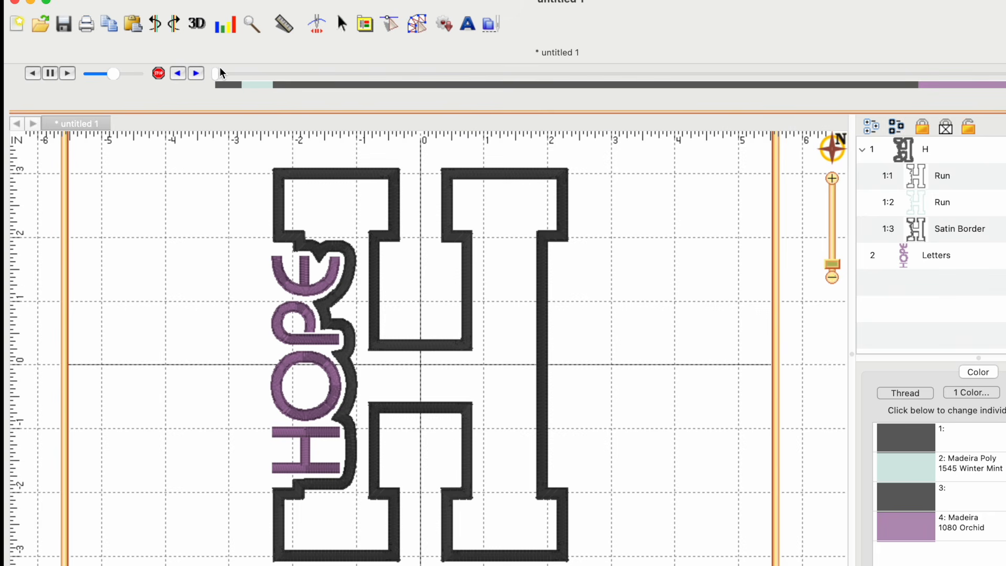
mouse_move(219, 77)
mouse_down()
mouse_move(296, 98)
mouse_move(564, 107)
mouse_move(1005, 69)
mouse_up()
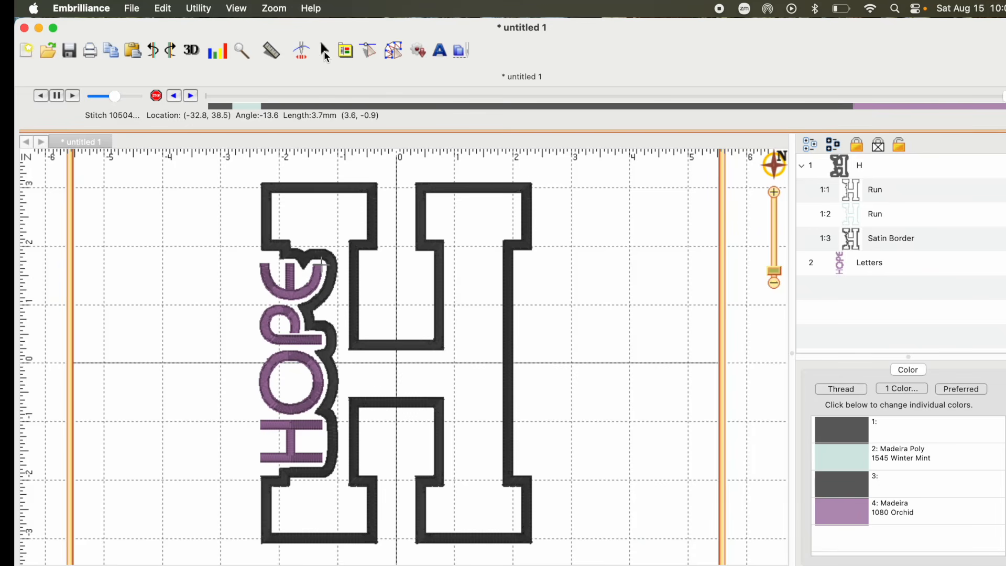
Select the H outline and HOPE lettering together and center the whole design in the hoop
click(325, 51)
drag(244, 171, 572, 528)
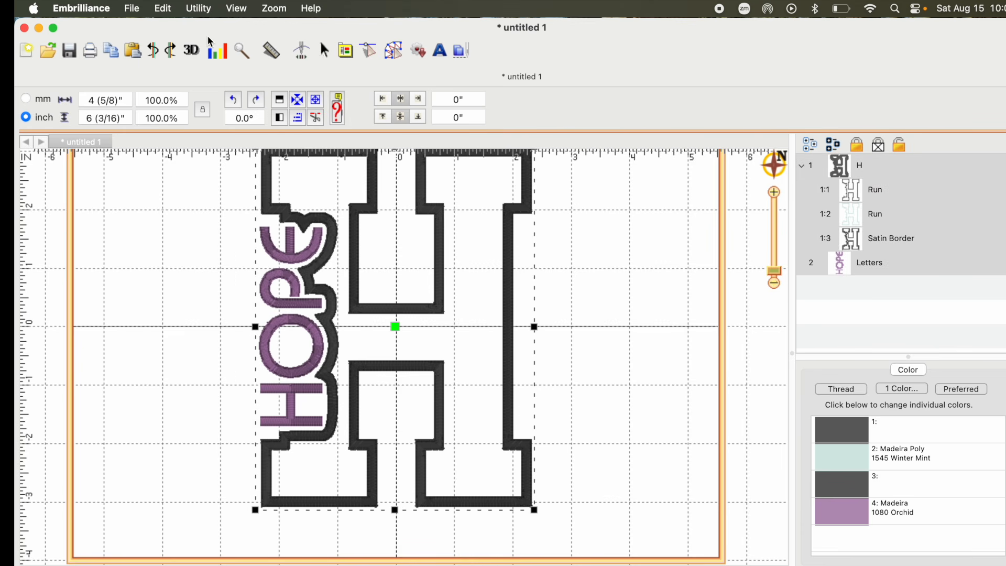
click(200, 8)
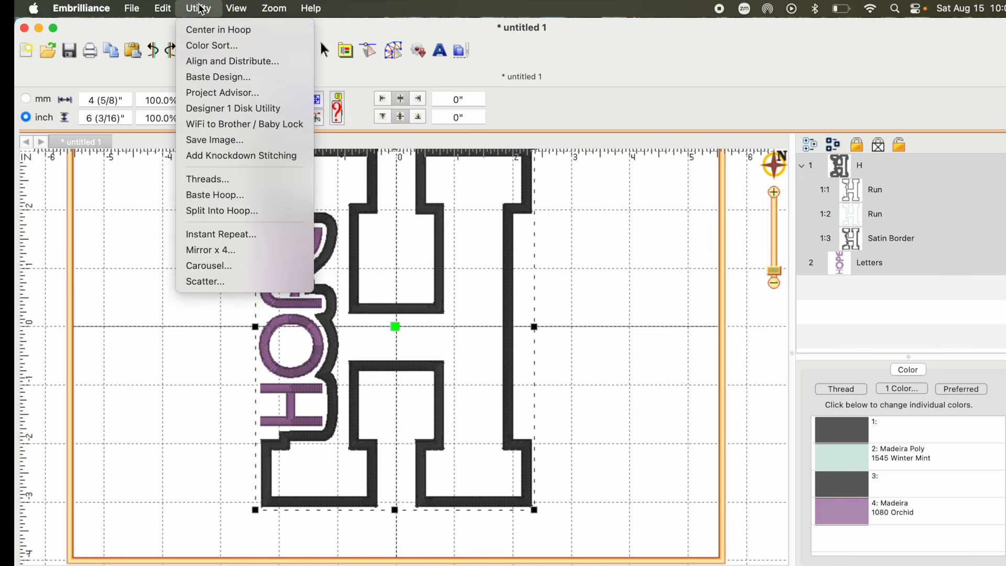
click(201, 33)
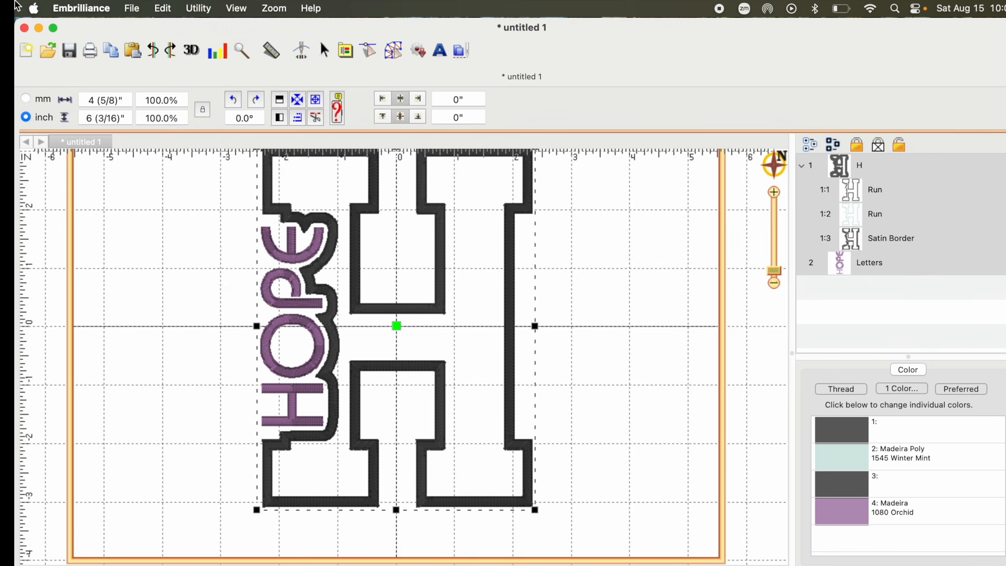
Save both the stitch and working files to the Desktop as EMB HOPE SA3 in DST format
click(135, 9)
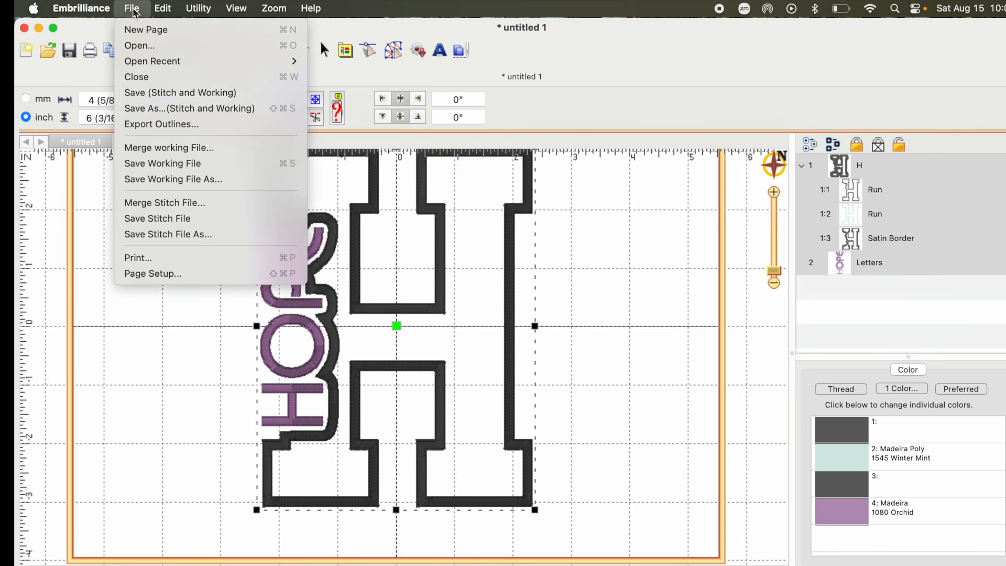
click(149, 108)
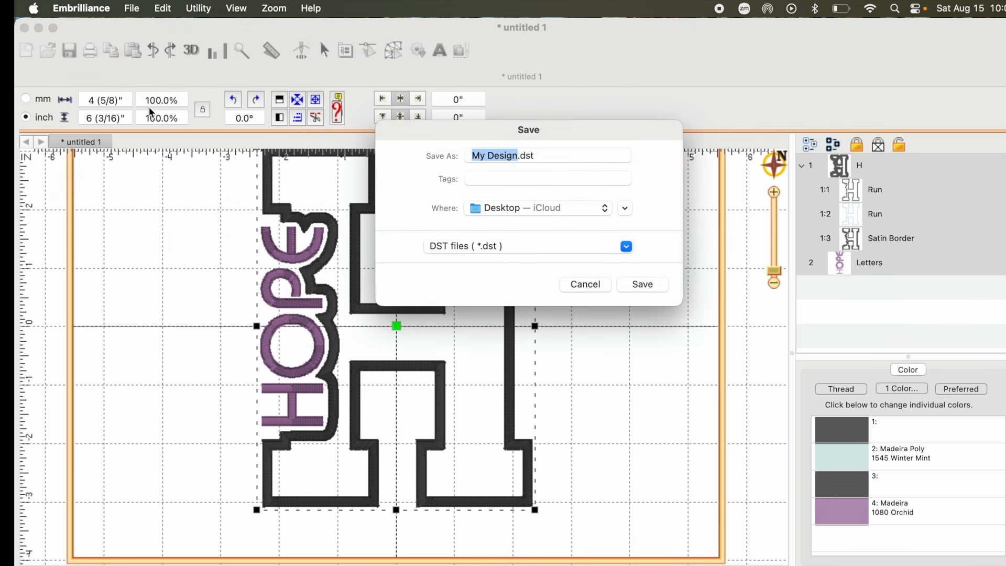
text(EMB)
text( HOP)
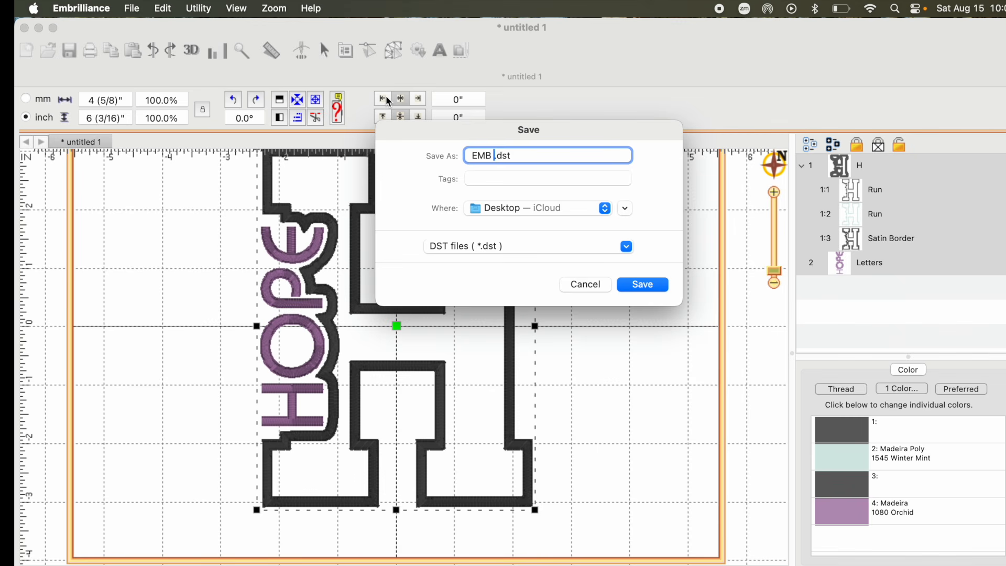
text(E SAT)
key(BackSpace)
text(3)
click(640, 284)
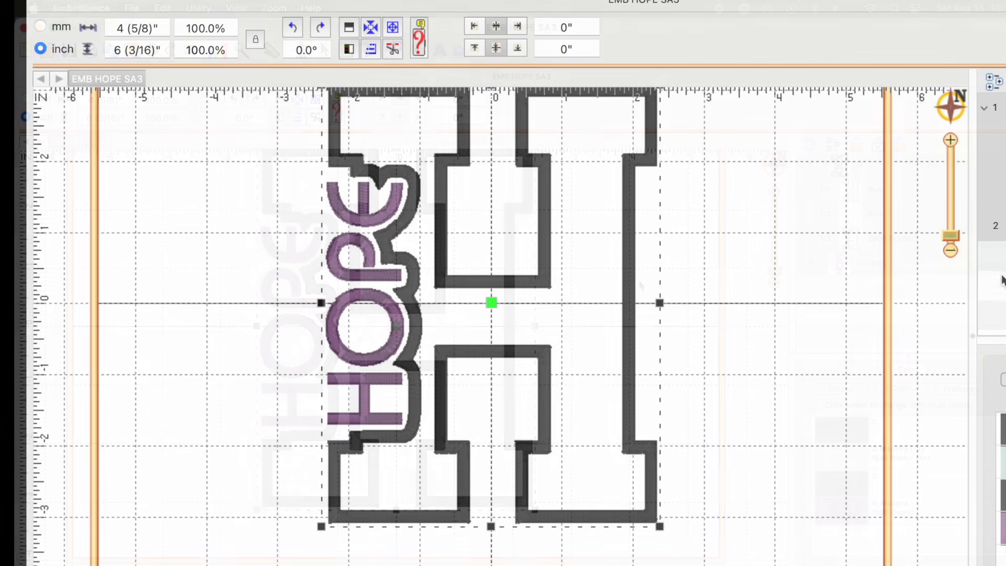
Delete the second run and the satin border from the H object, keeping only its first run
click(817, 305)
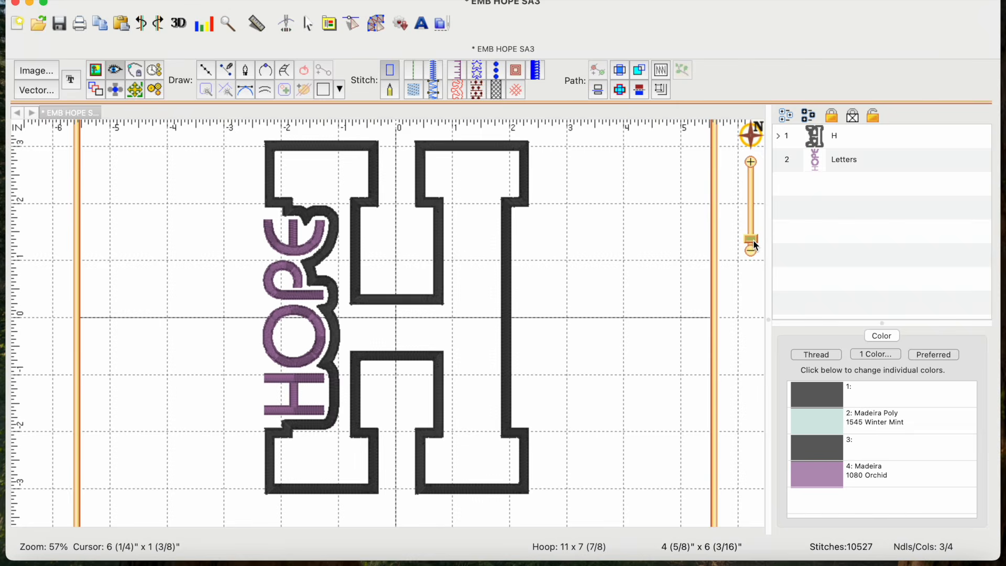
drag(752, 240, 753, 230)
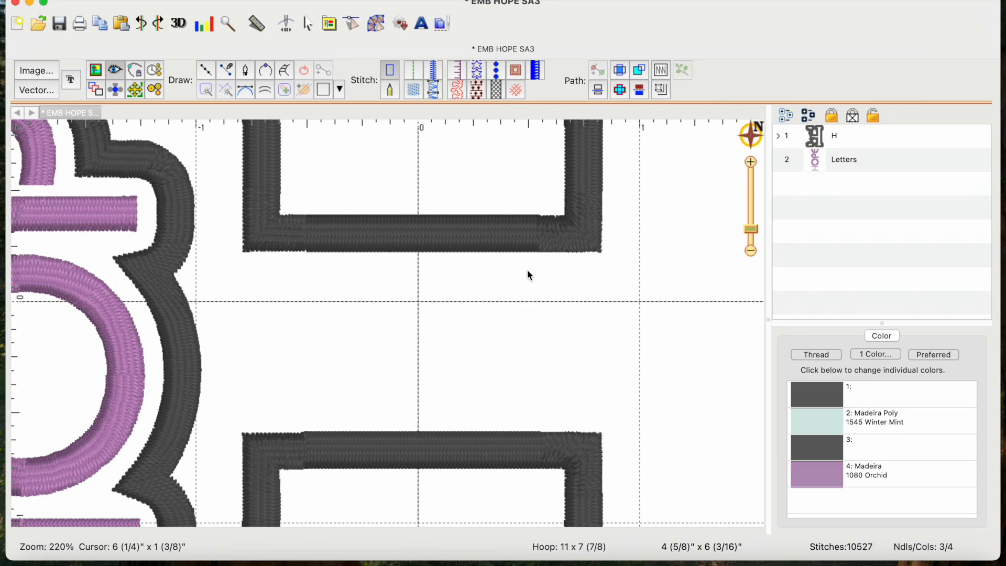
scroll(527, 314, up, 7)
scroll(528, 367, left, 7)
click(778, 136)
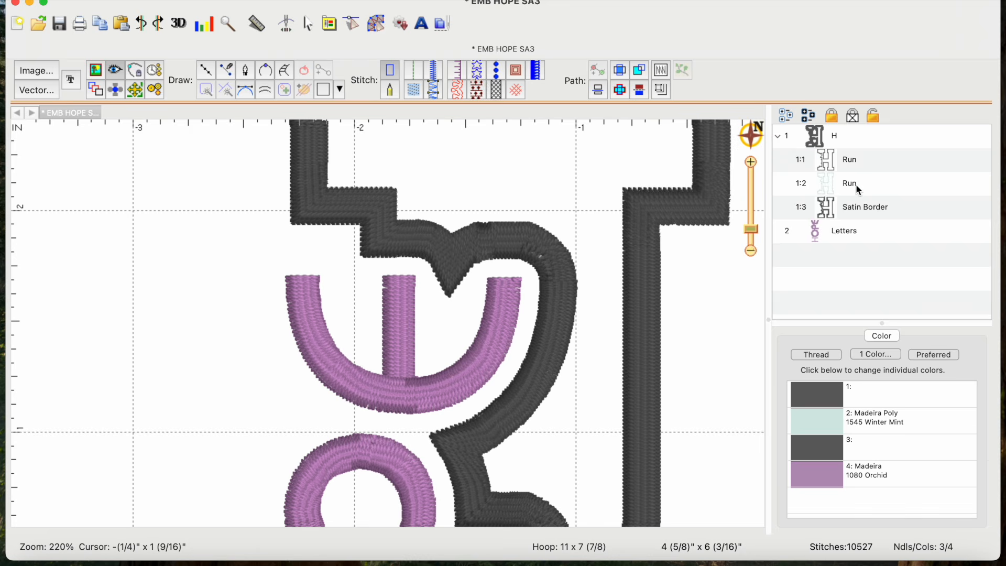
click(855, 183)
key(Delete)
click(855, 184)
key(Delete)
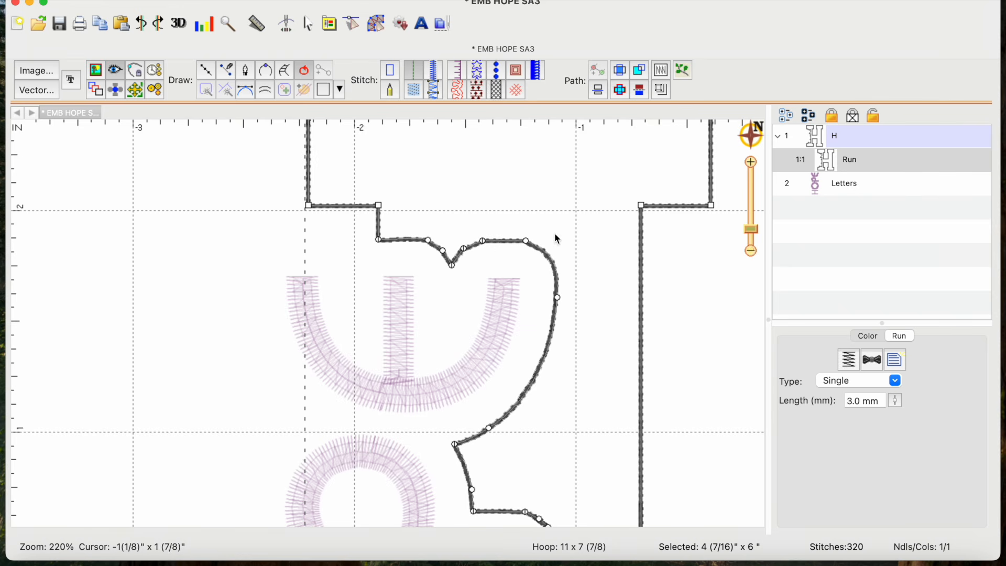
Delete the nodes forming the V-shaped dip above the letter E and the extra node beside it, straightening that stretch of the H outline
mouse_move(443, 225)
mouse_down()
mouse_move(437, 260)
mouse_move(463, 269)
mouse_move(466, 235)
mouse_up()
key(Delete)
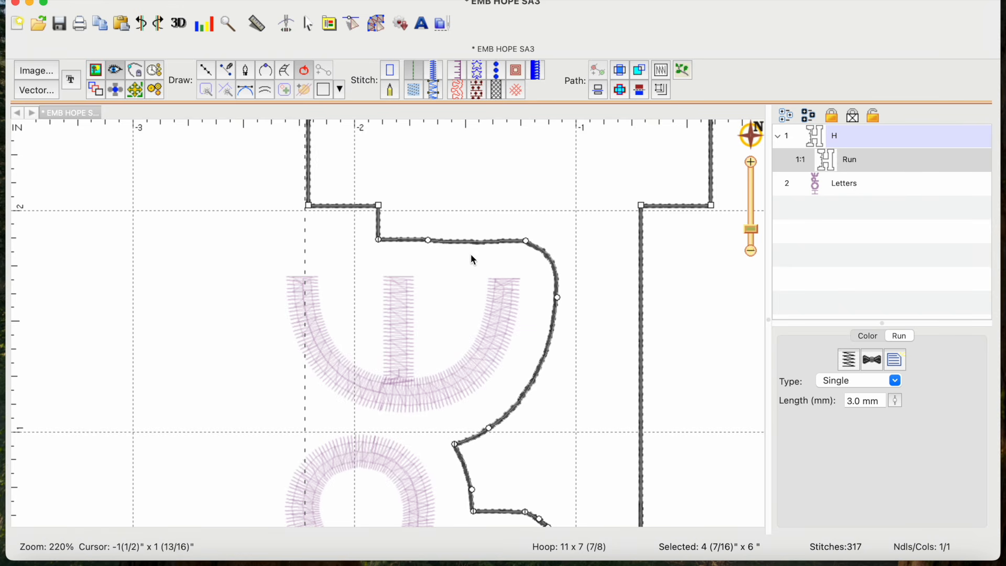
click(526, 241)
click(428, 240)
key(Delete)
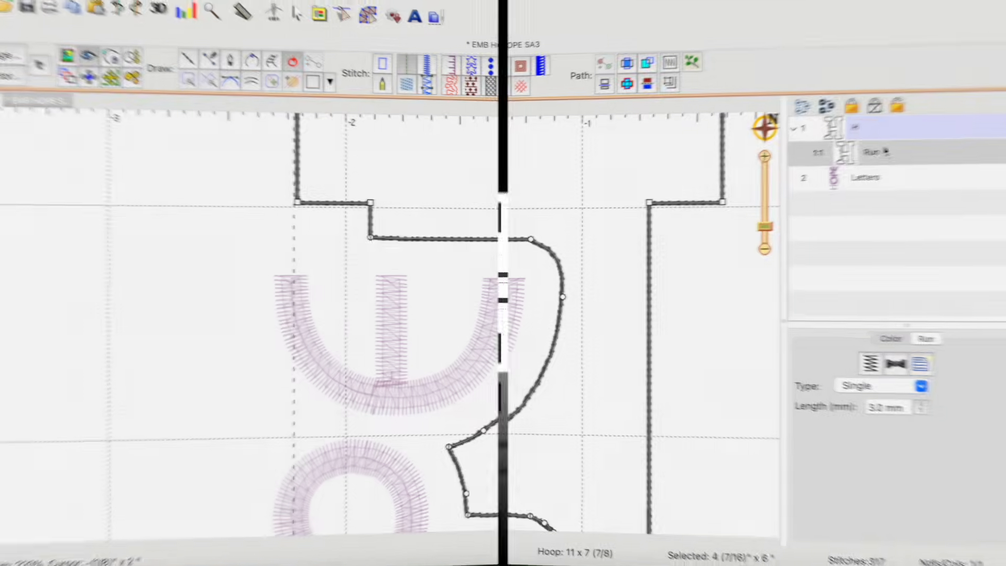